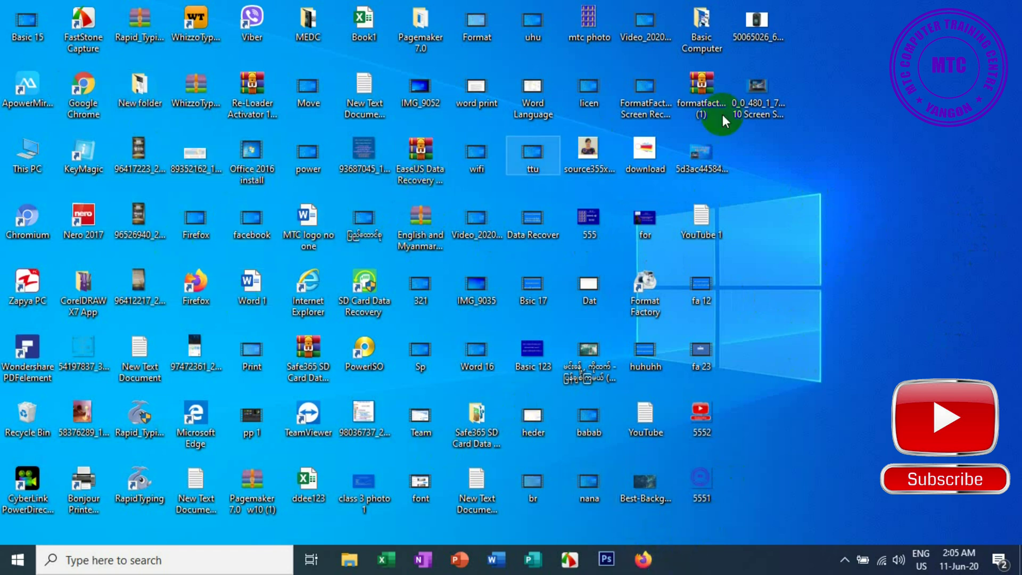
# Step: Launch Google Chrome, open a new tab and close the Hi.ru tab
pyautogui.doubleClick(89, 84)
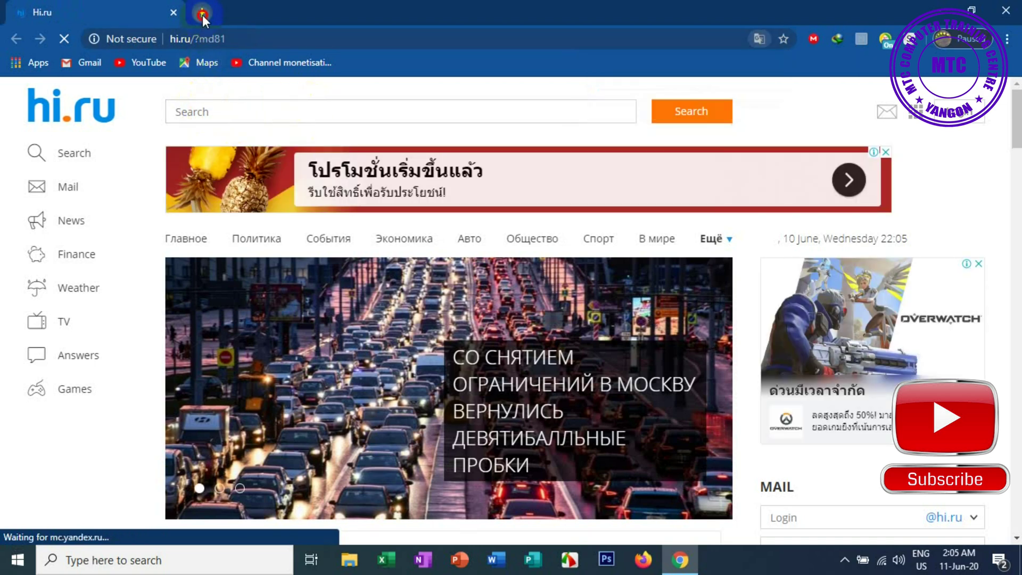
pyautogui.click(202, 15)
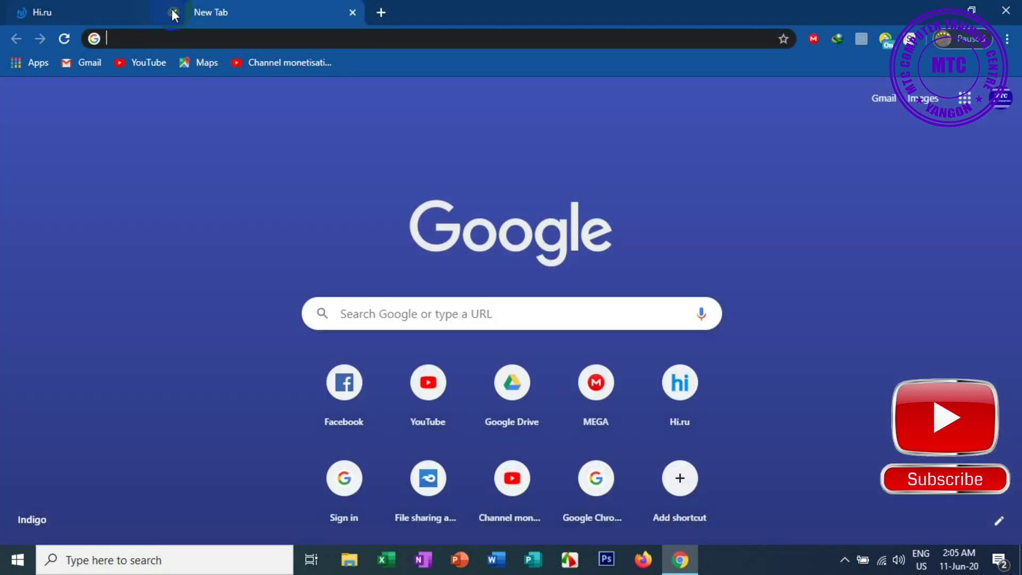
pyautogui.click(171, 10)
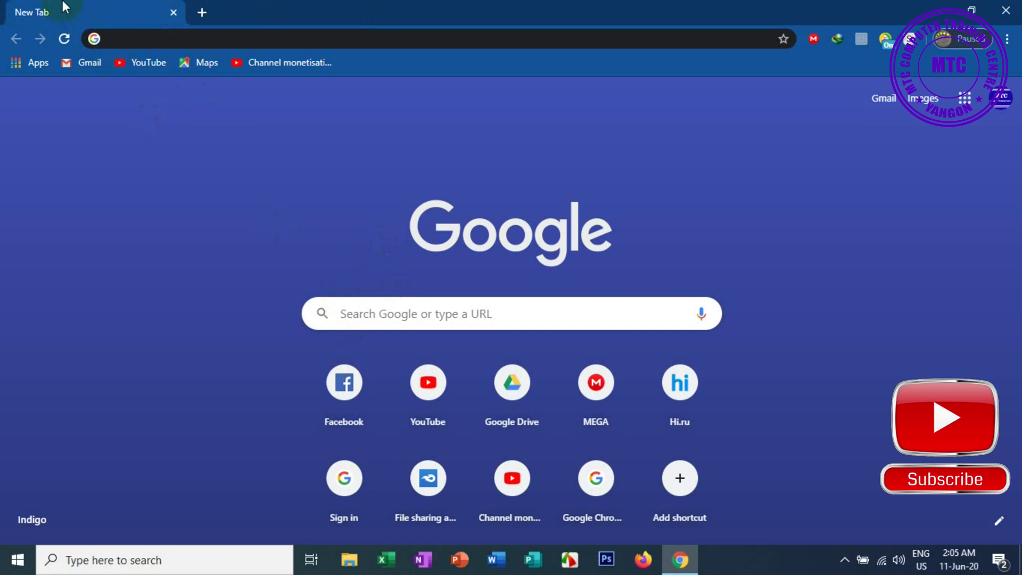
# Step: Search Google for "facebook video downloader for pc"
pyautogui.click(336, 318)
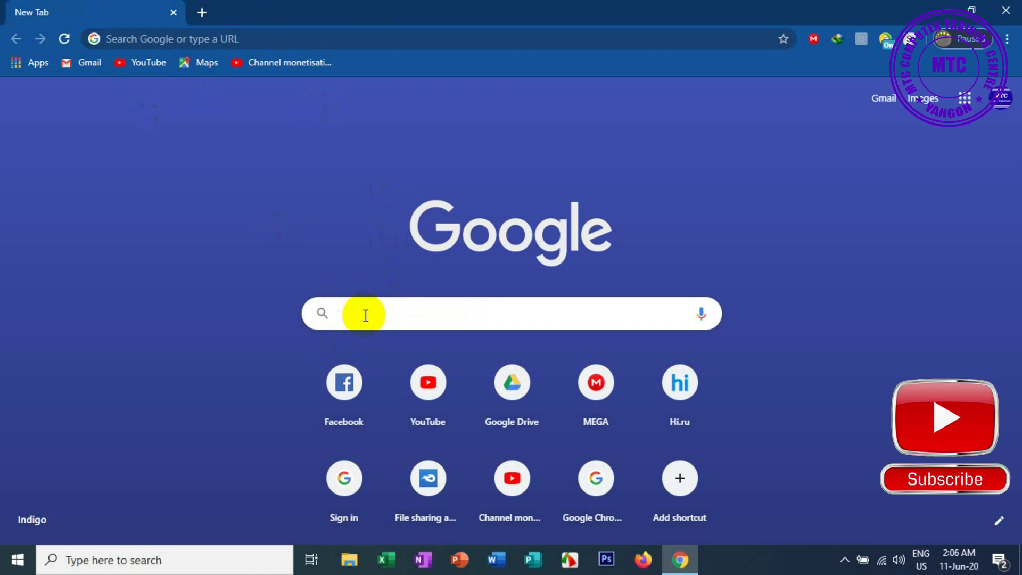
pyautogui.click(366, 315)
pyautogui.write('f')
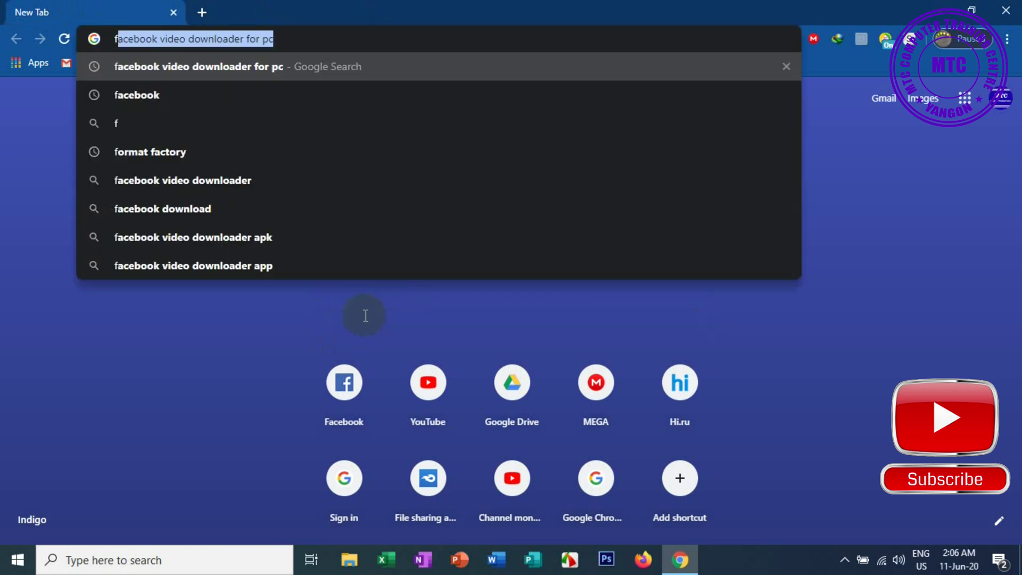
pyautogui.click(283, 38)
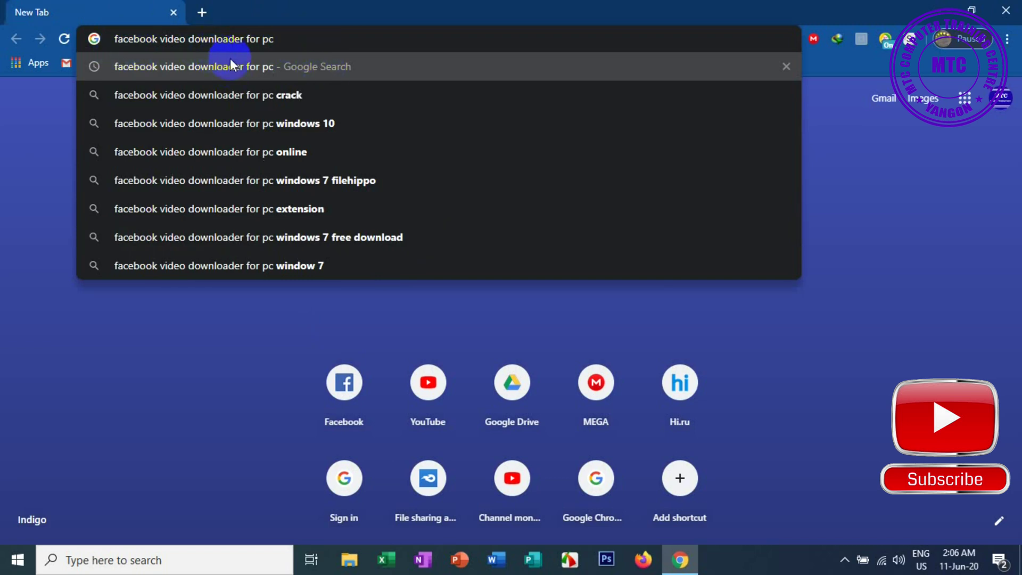
pyautogui.press('super')
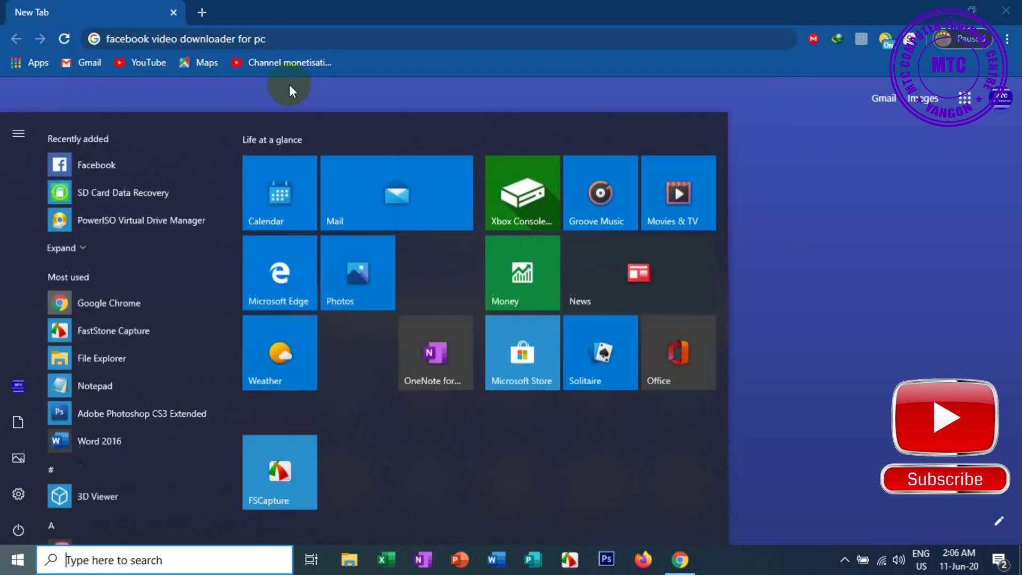
pyautogui.click(290, 38)
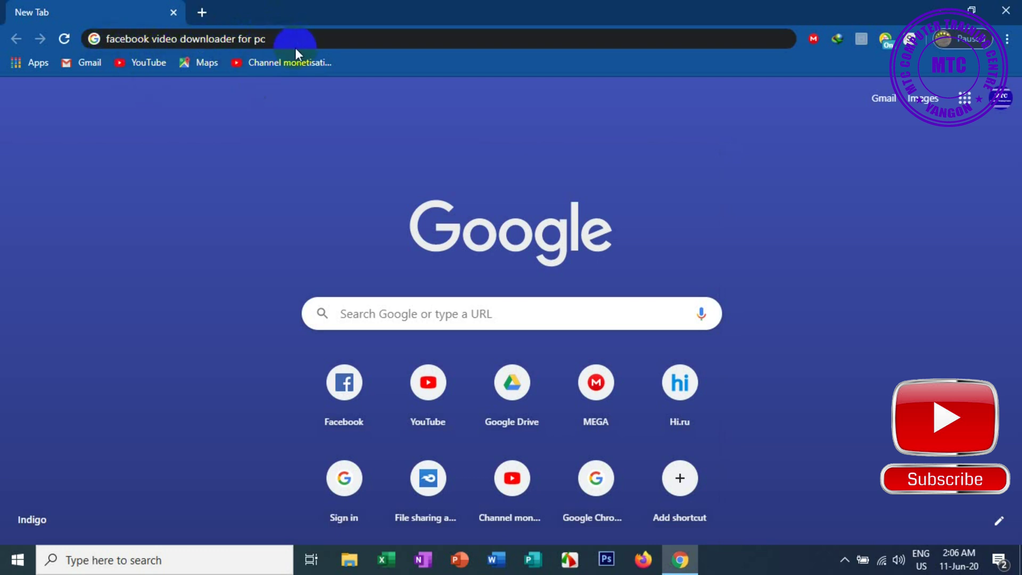
pyautogui.press('Return')
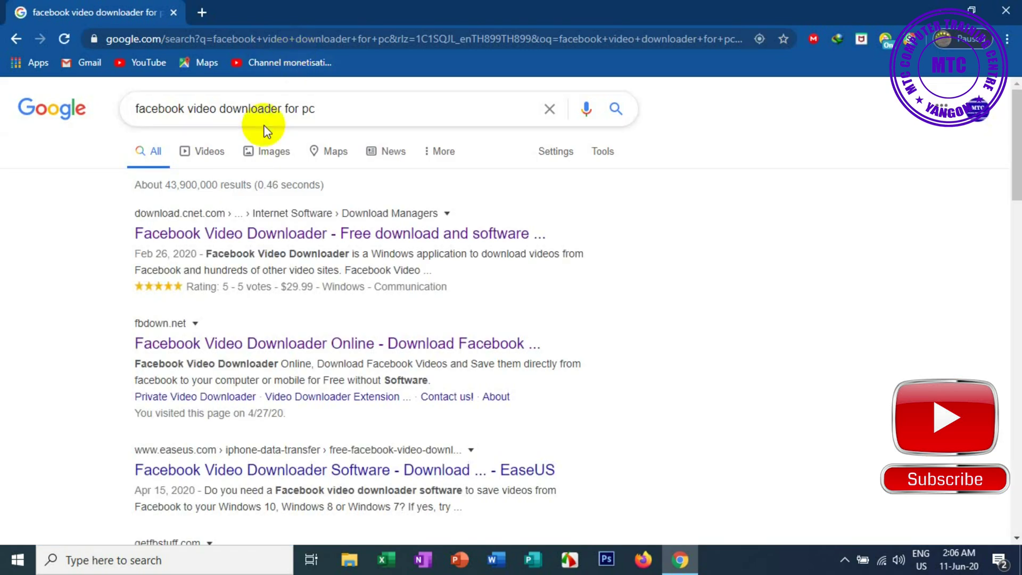
# Step: Open the download.cnet.com result for Facebook Video Downloader and start the program's download
pyautogui.click(289, 234)
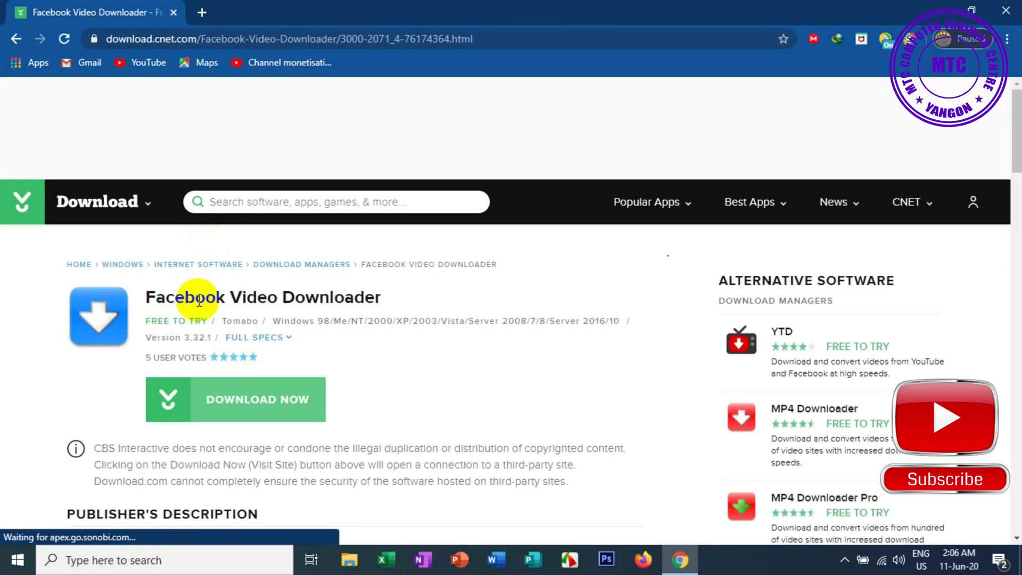
pyautogui.scroll(-3, 266, 290)
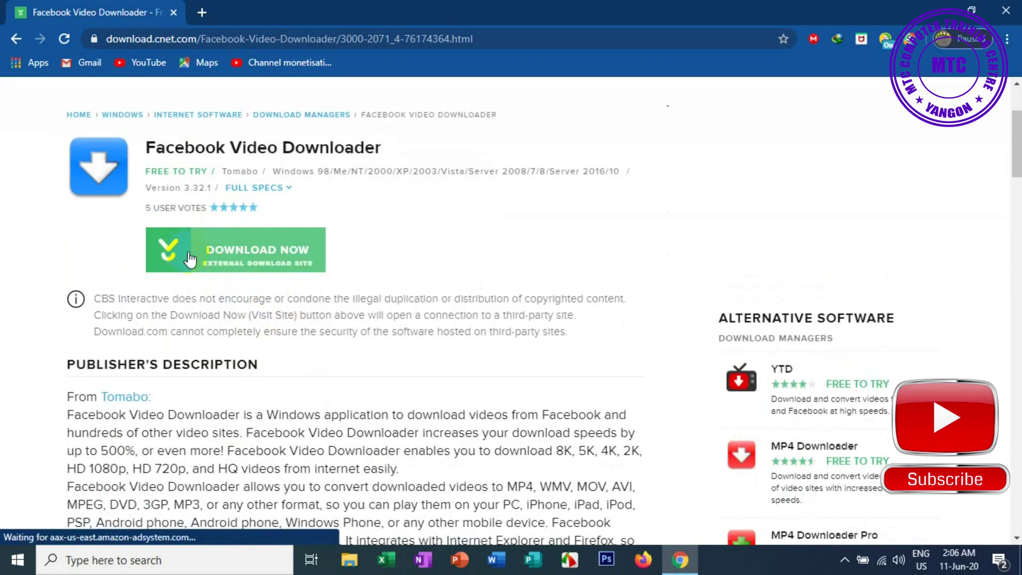
pyautogui.click(165, 248)
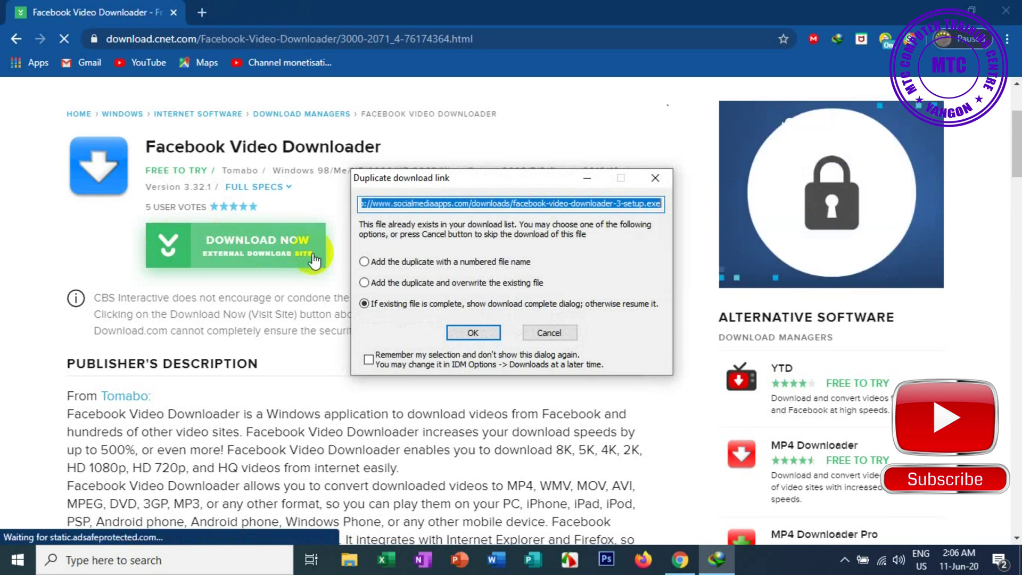
# Step: Accept the duplicate download with the option to show the download complete dialog or resume, and open the folder holding the setup file
pyautogui.click(480, 181)
pyautogui.moveTo(478, 179); pyautogui.dragTo(375, 142)
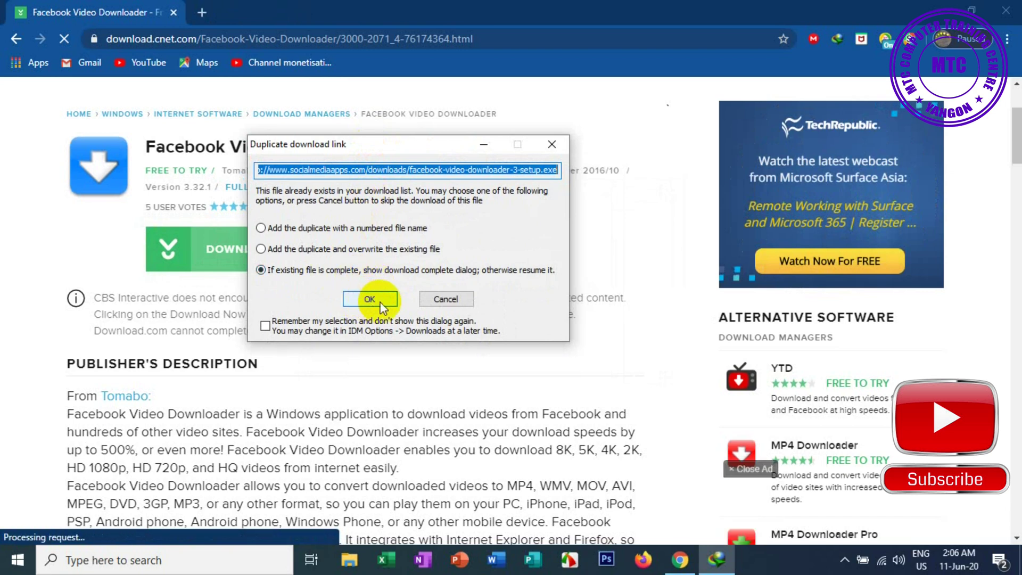
pyautogui.moveTo(387, 146); pyautogui.dragTo(377, 168)
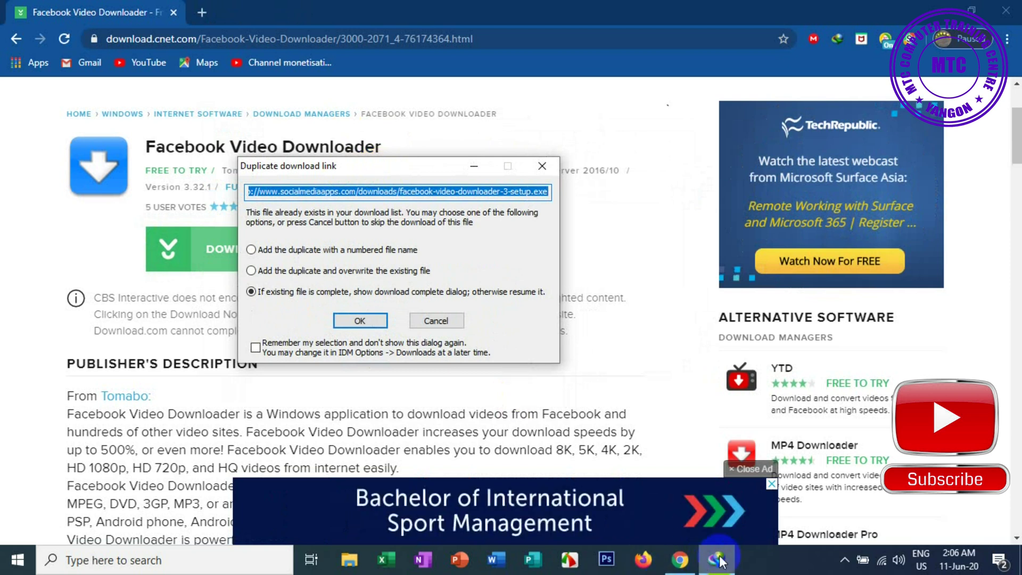
pyautogui.moveTo(713, 565)
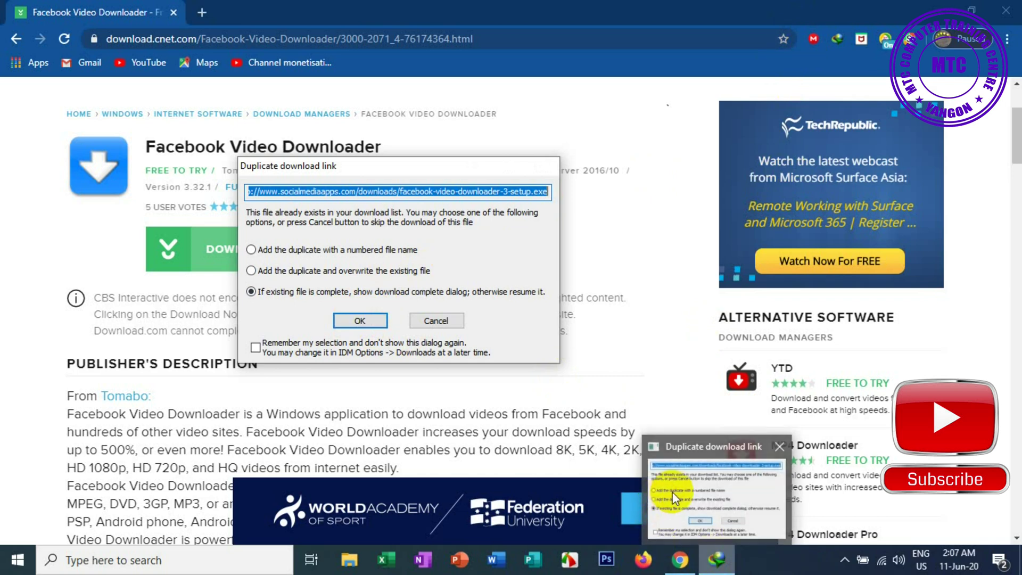
pyautogui.click(362, 319)
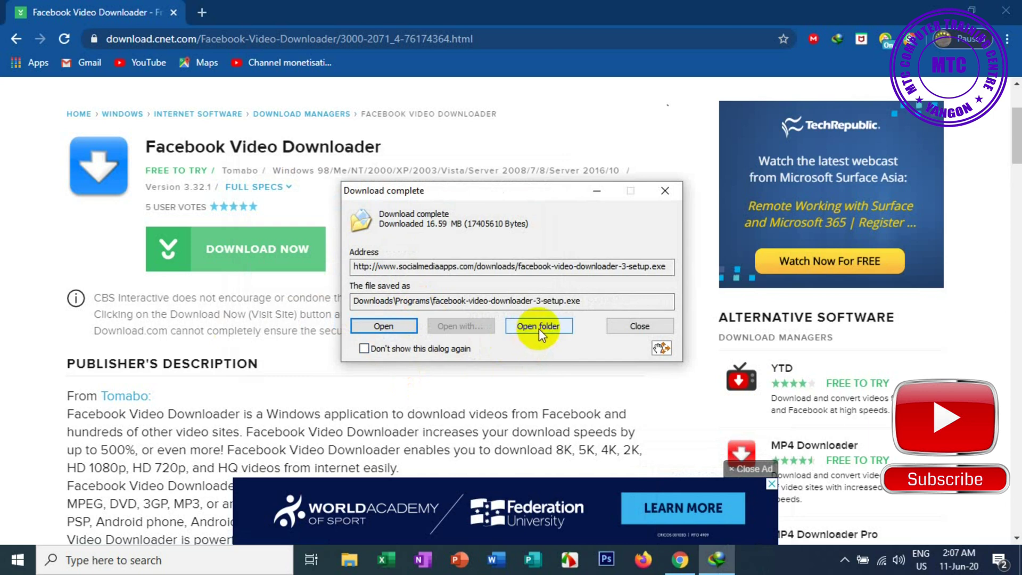
pyautogui.click(554, 328)
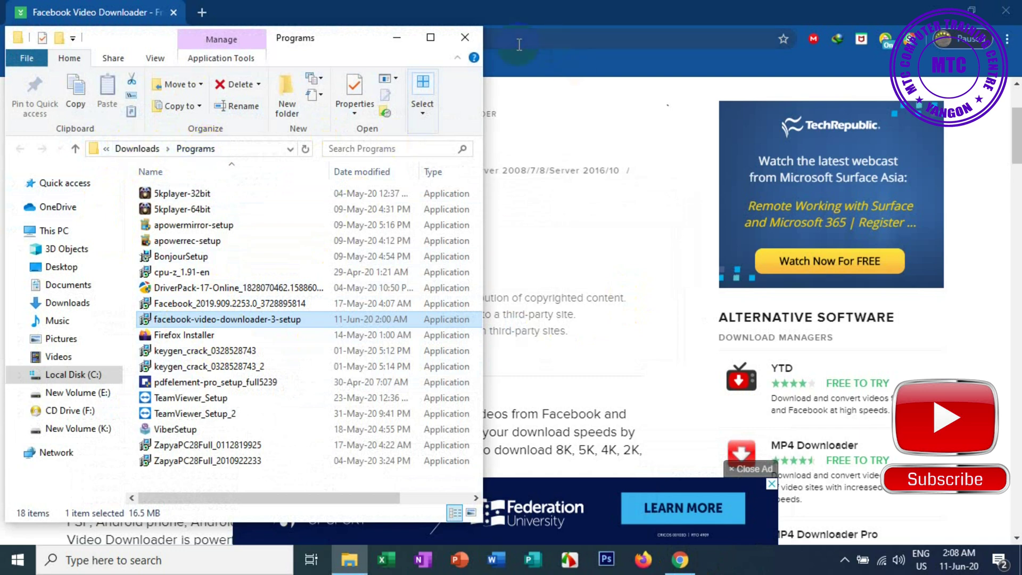
# Step: Close the Programs folder window and minimize the browser to reach the desktop
pyautogui.click(470, 41)
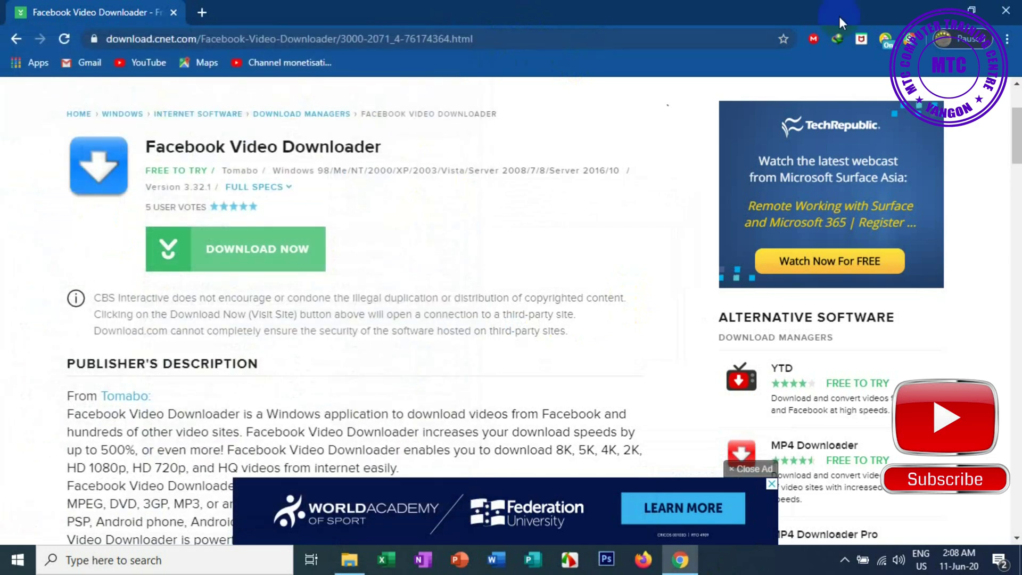
pyautogui.click(939, 11)
pyautogui.rightClick(931, 18)
pyautogui.click(905, 47)
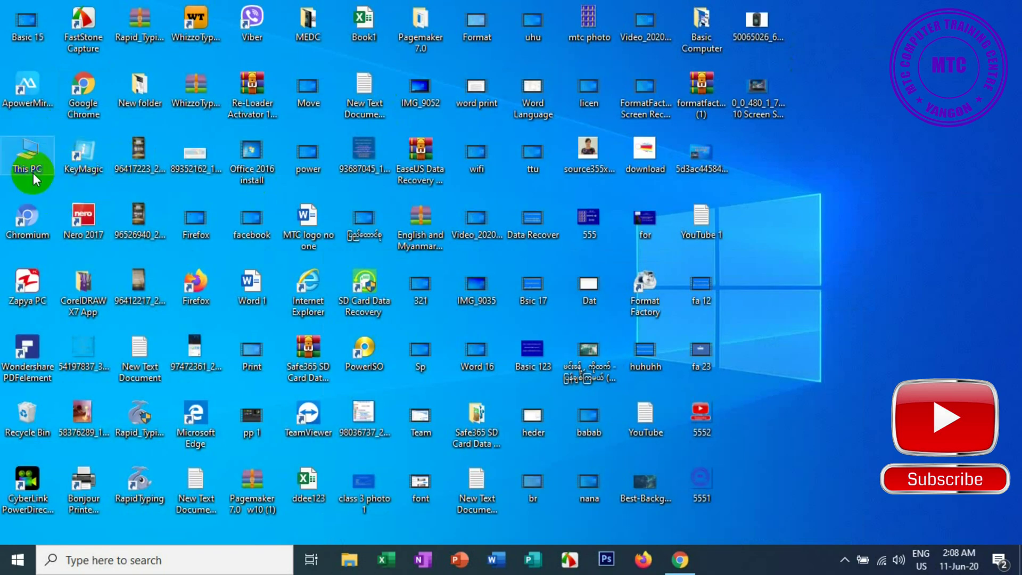
# Step: Open the Programs folder inside Downloads from This PC, with the File Explorer window maximized
pyautogui.doubleClick(19, 152)
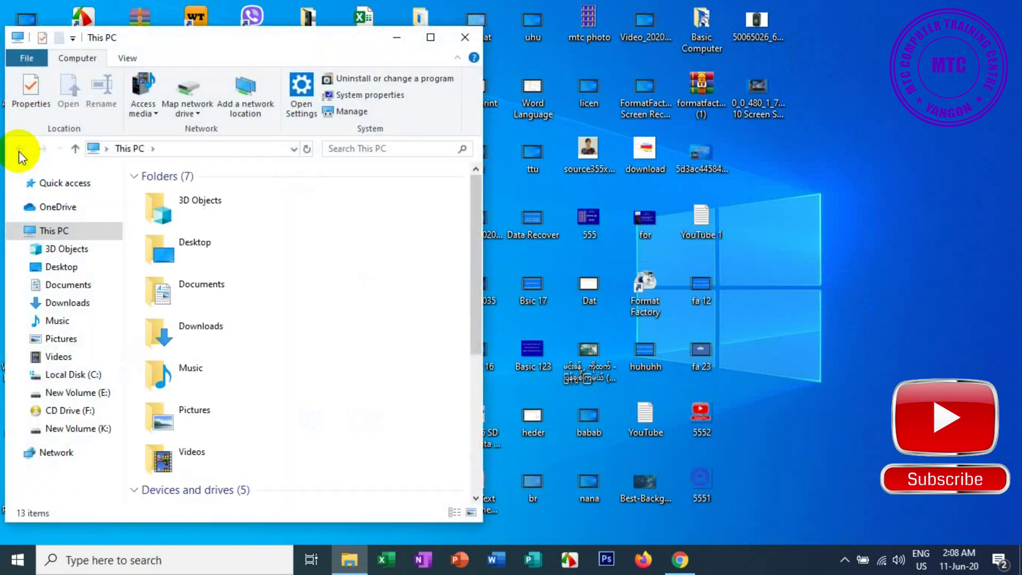
pyautogui.click(67, 303)
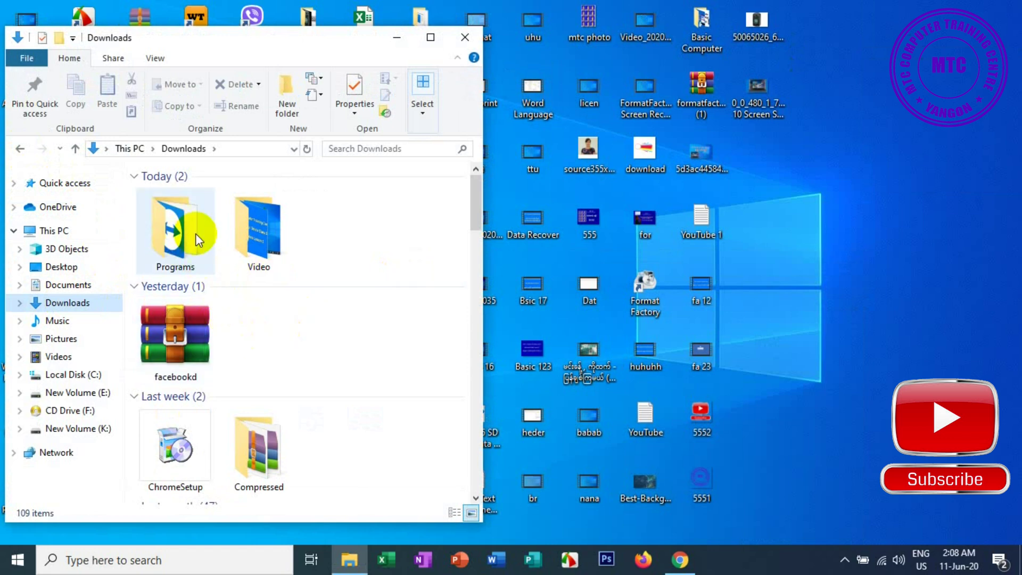
pyautogui.moveTo(196, 238)
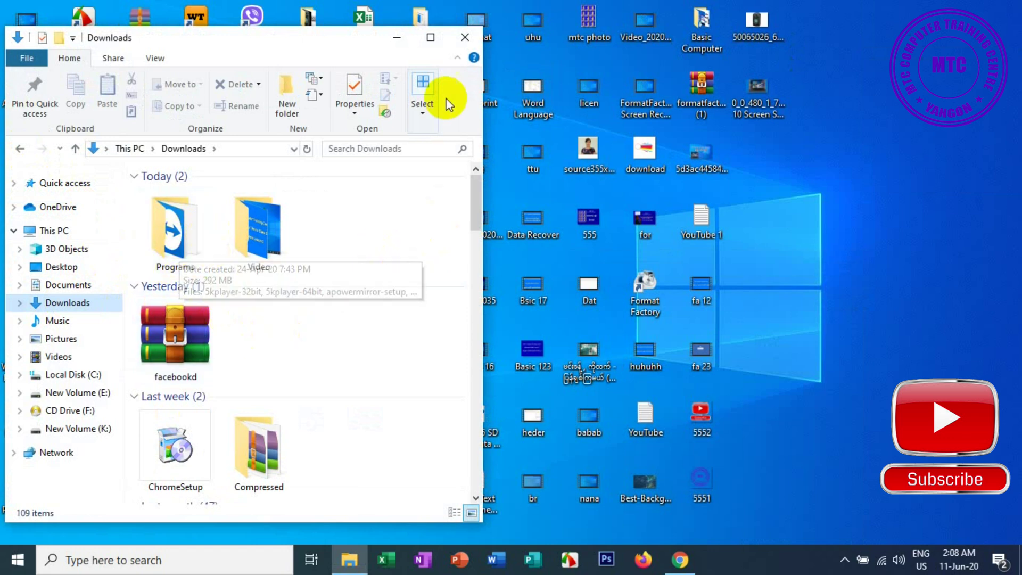
pyautogui.click(431, 38)
pyautogui.scroll(-7, 500, 247)
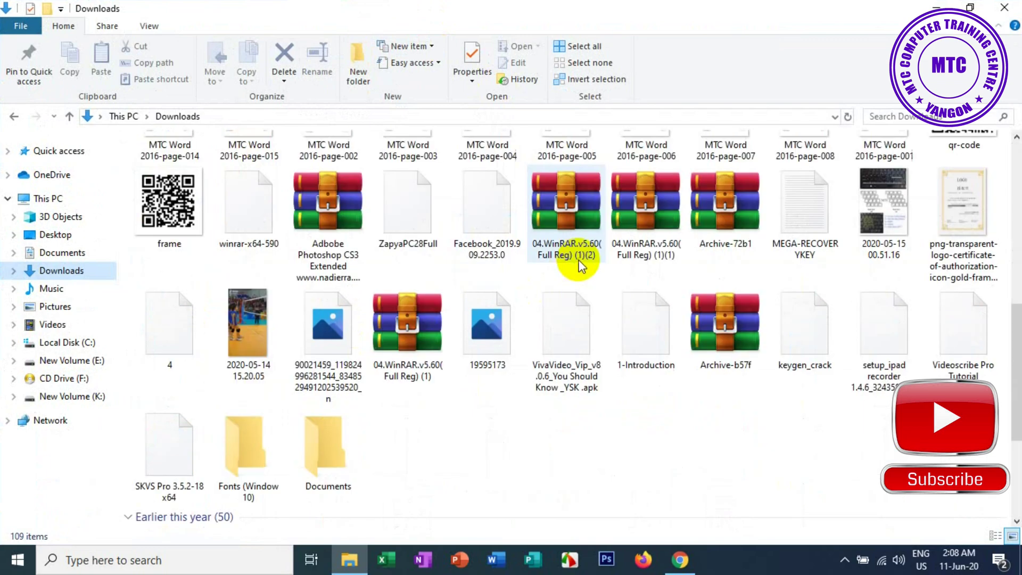
pyautogui.scroll(5, 531, 241)
pyautogui.scroll(-6, 511, 285)
pyautogui.scroll(6, 372, 256)
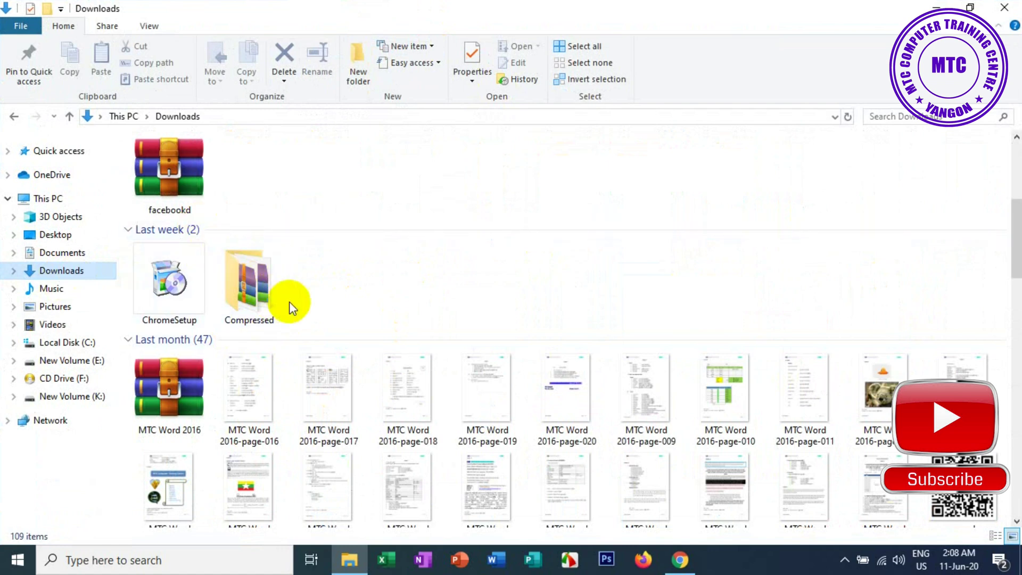
pyautogui.scroll(3, 277, 272)
pyautogui.doubleClick(180, 211)
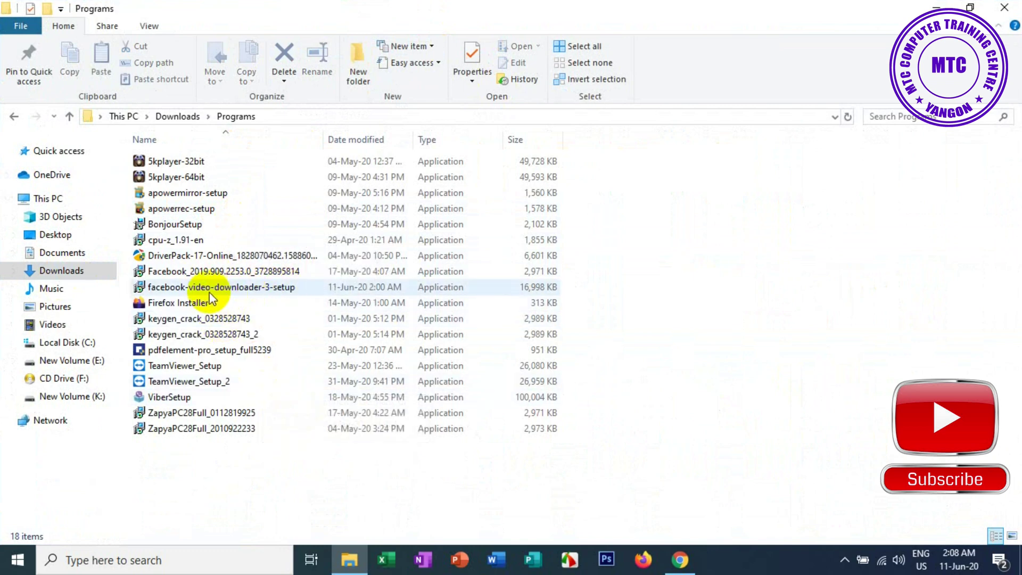
# Step: Run facebook-video-downloader-3-setup, install Facebook Video Downloader with the default options, and finish with the program launching
pyautogui.click(153, 288)
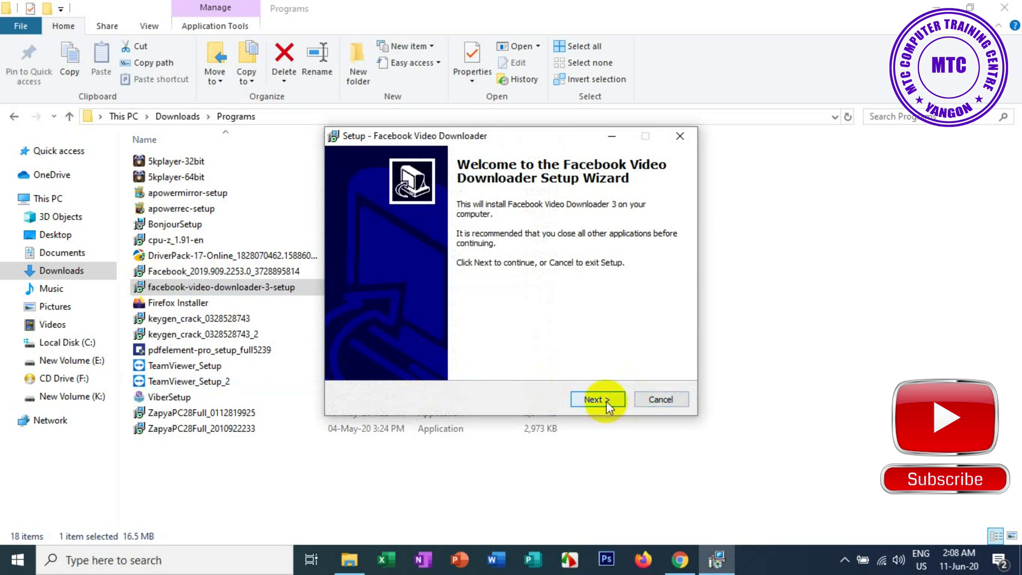
pyautogui.click(606, 400)
pyautogui.click(599, 398)
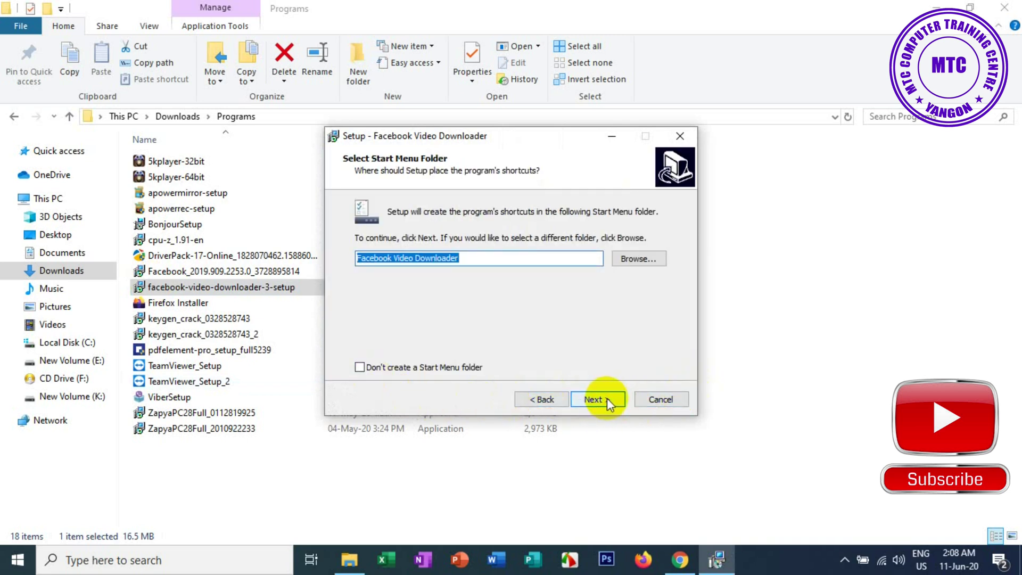
pyautogui.click(607, 398)
pyautogui.click(598, 399)
pyautogui.click(596, 398)
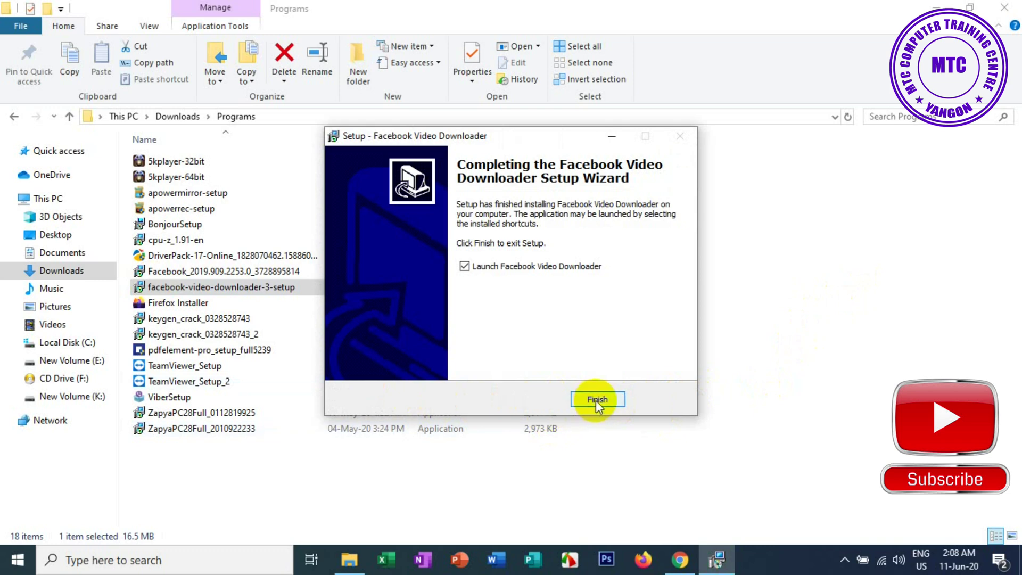
pyautogui.click(596, 399)
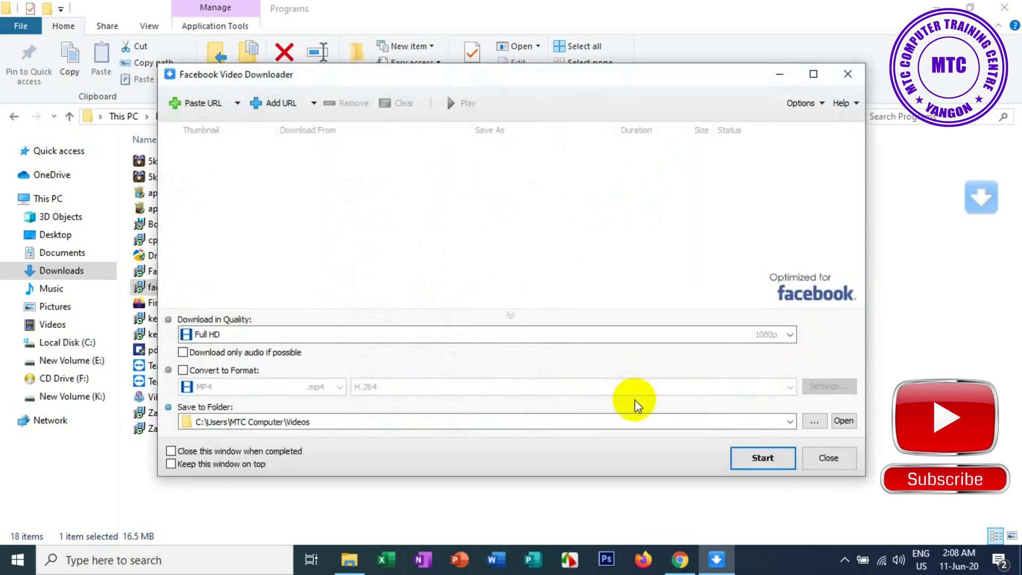
# Step: Reposition the Facebook Video Downloader window and close the Programs folder window behind it
pyautogui.moveTo(484, 82); pyautogui.dragTo(449, 80)
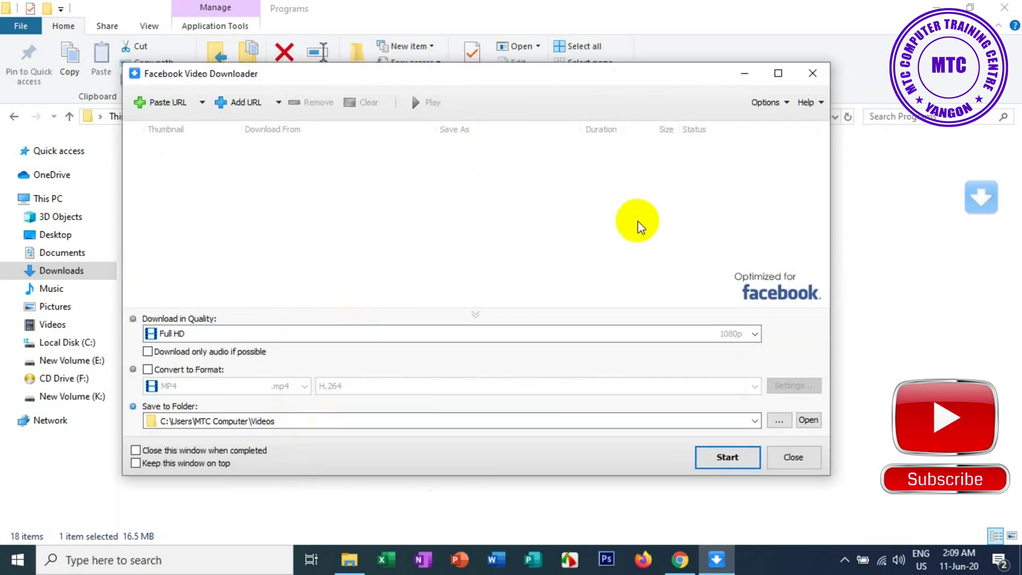
pyautogui.moveTo(472, 72); pyautogui.dragTo(491, 97)
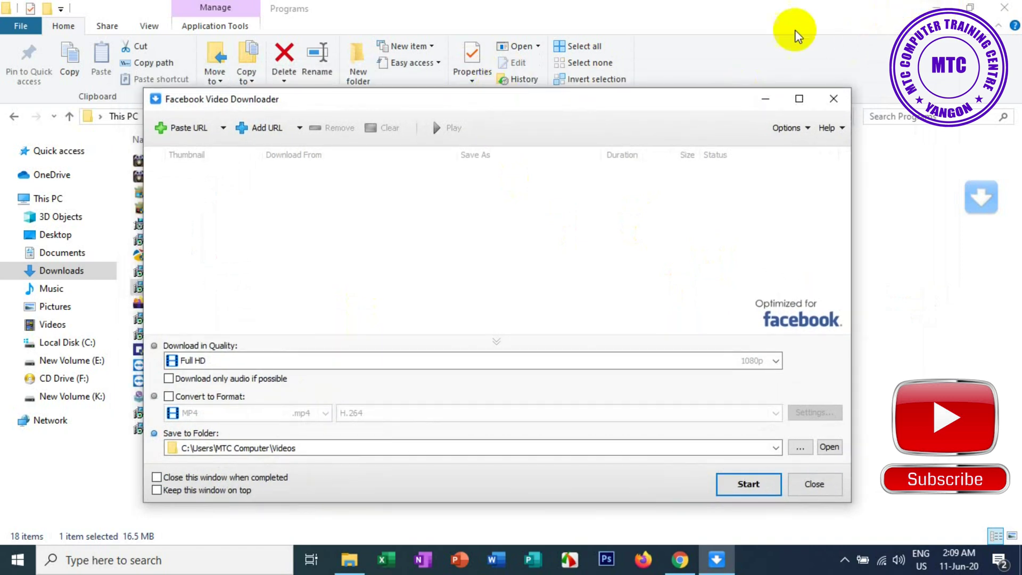
pyautogui.click(1014, 6)
# Step: Shift the Facebook Video Downloader window to uncover its desktop shortcut, and move that shortcut into the adjacent empty icon column
pyautogui.moveTo(547, 103); pyautogui.dragTo(469, 114)
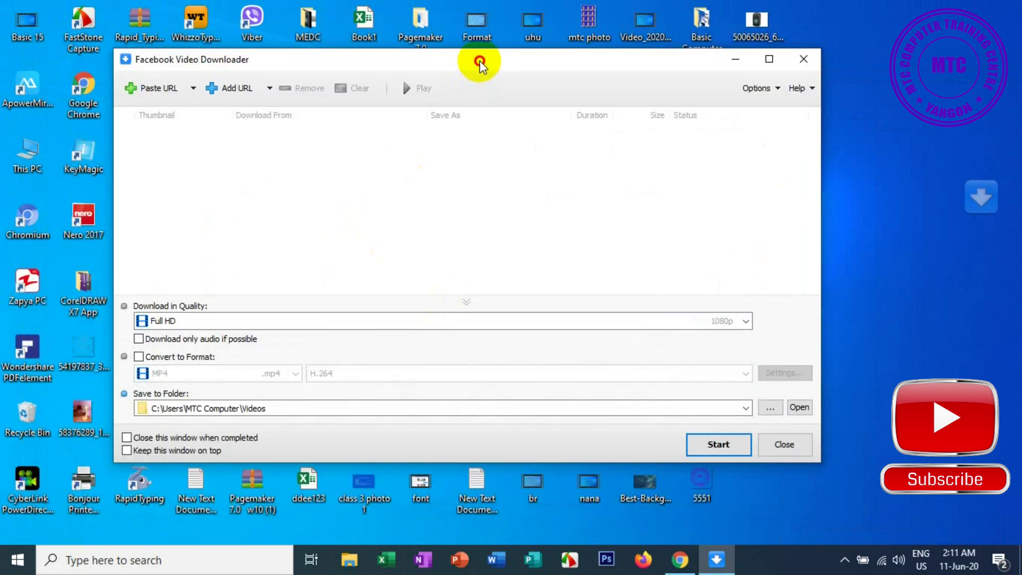
pyautogui.moveTo(479, 63); pyautogui.dragTo(391, 104)
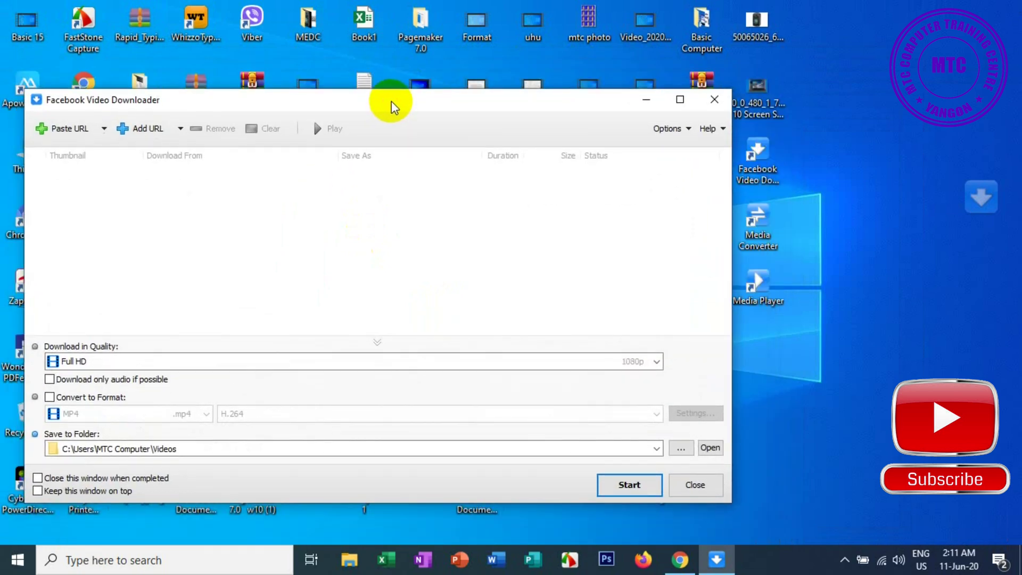
pyautogui.moveTo(756, 156); pyautogui.dragTo(814, 158)
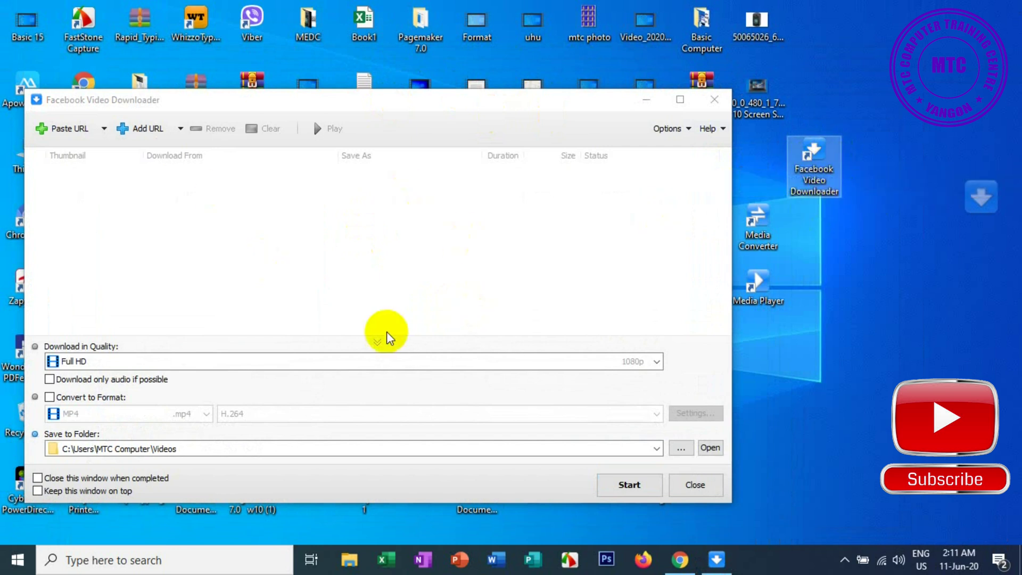
pyautogui.moveTo(358, 104); pyautogui.dragTo(426, 87)
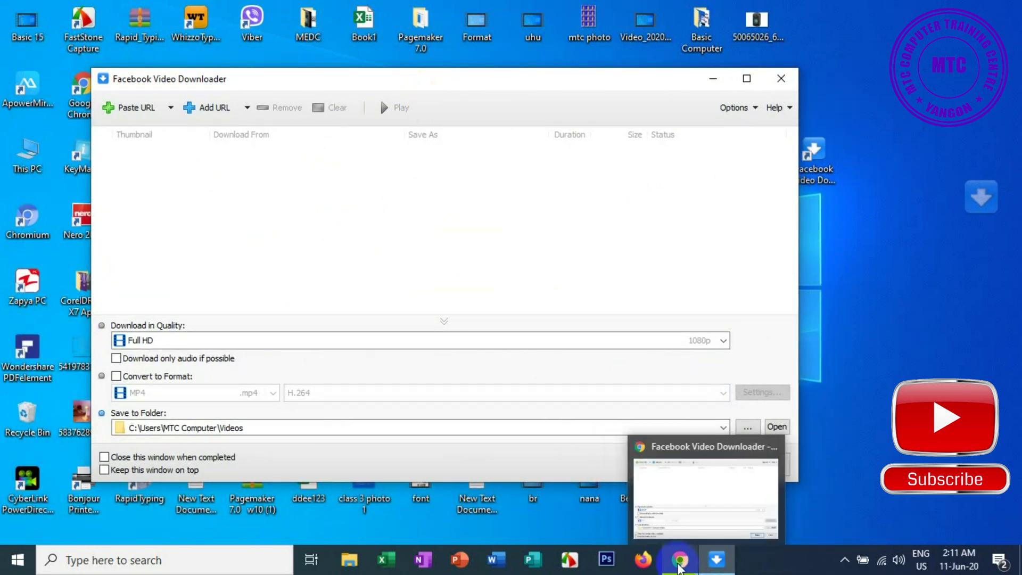
# Step: Switch to the Chrome browser and load Facebook in a new tab
pyautogui.click(681, 560)
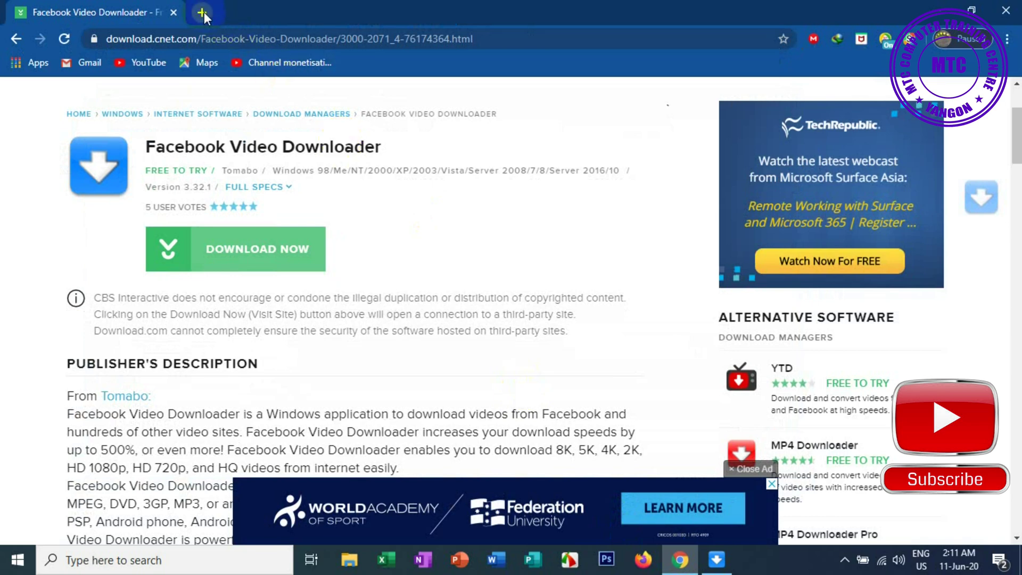
pyautogui.click(202, 13)
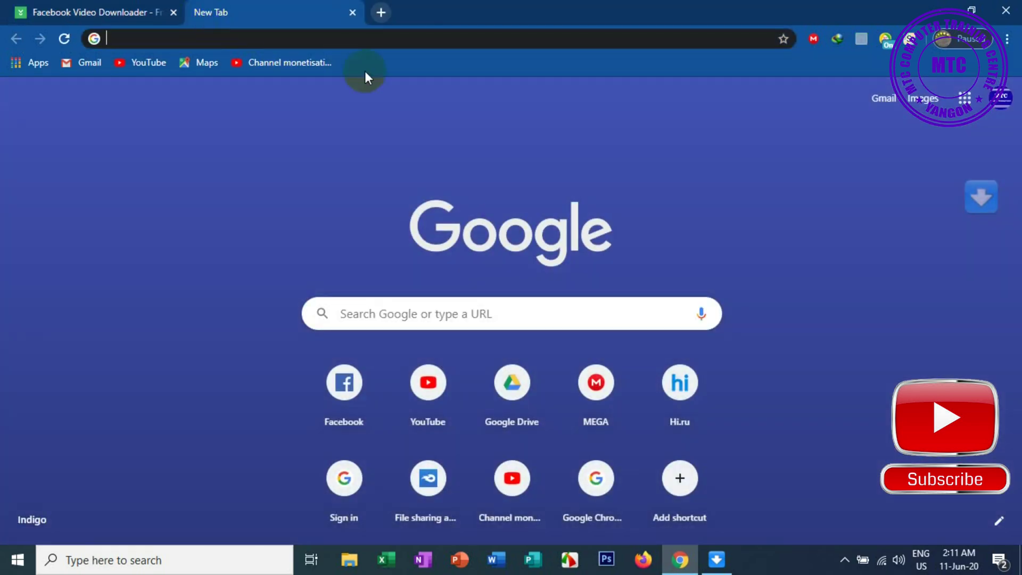
pyautogui.click(352, 393)
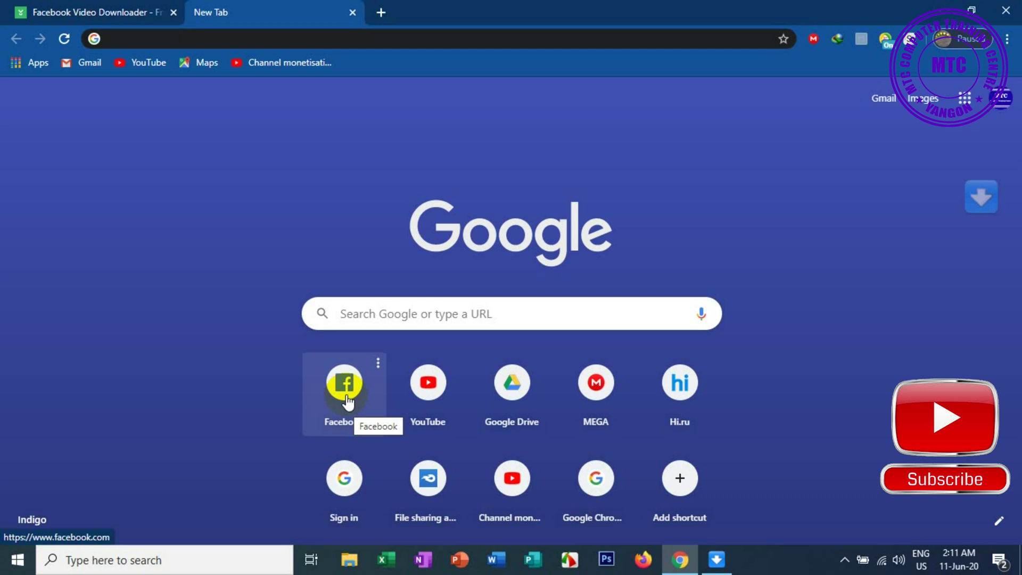
pyautogui.click(336, 388)
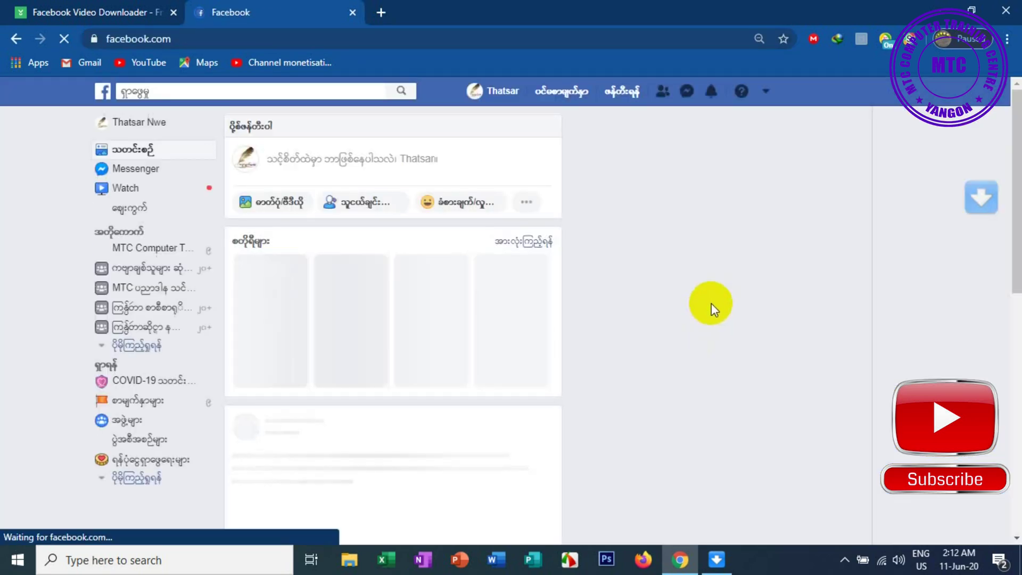
# Step: Look through the Facebook news feed for a video post suitable for downloading
pyautogui.scroll(-10, 711, 301)
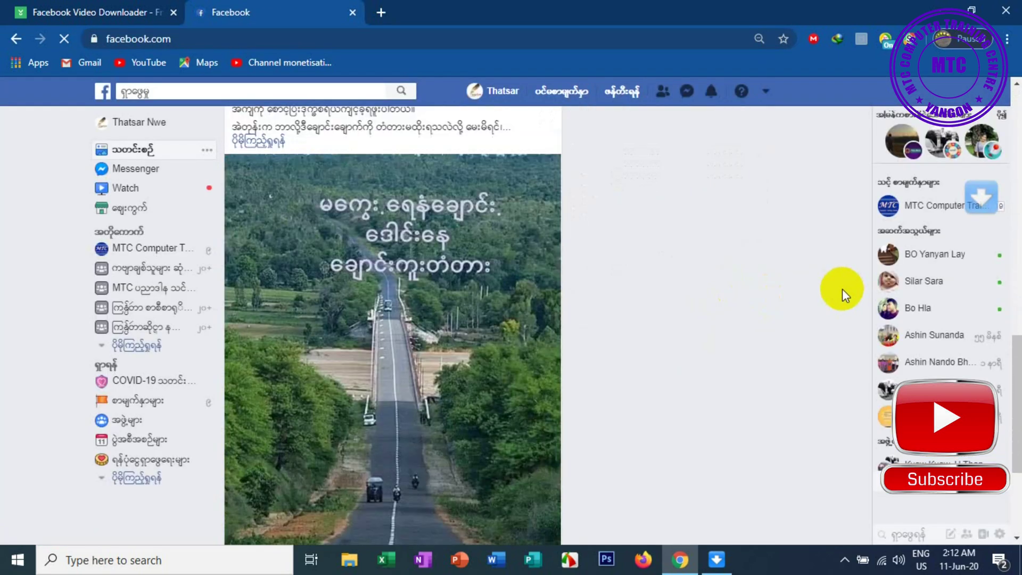
pyautogui.scroll(-4, 750, 286)
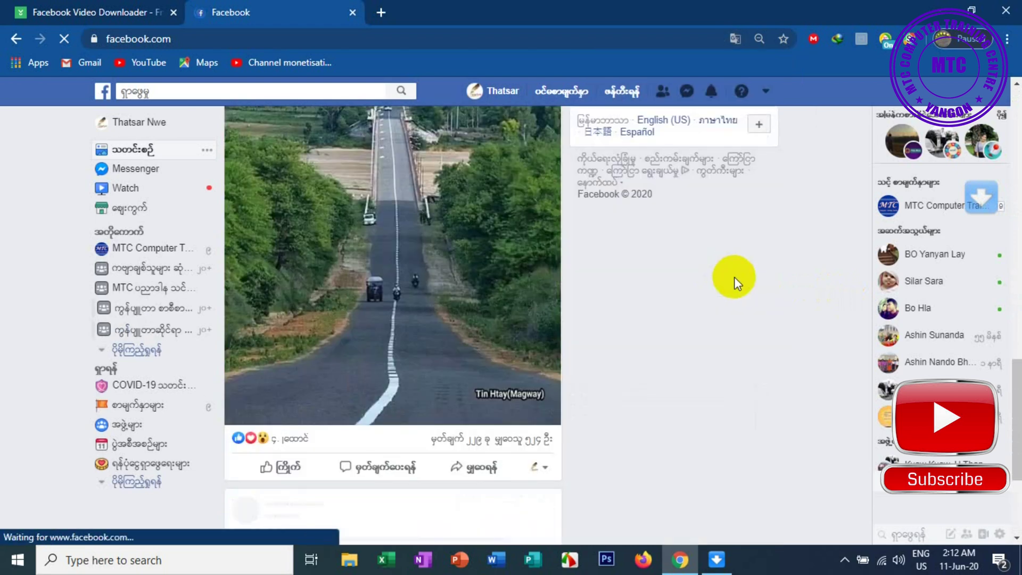
pyautogui.scroll(-4, 740, 244)
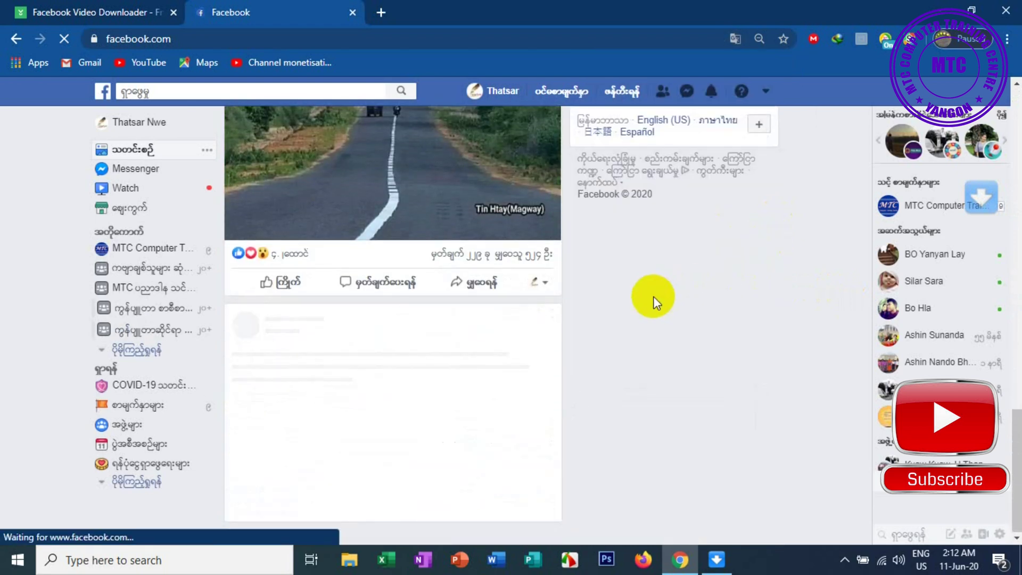
pyautogui.scroll(-10, 453, 282)
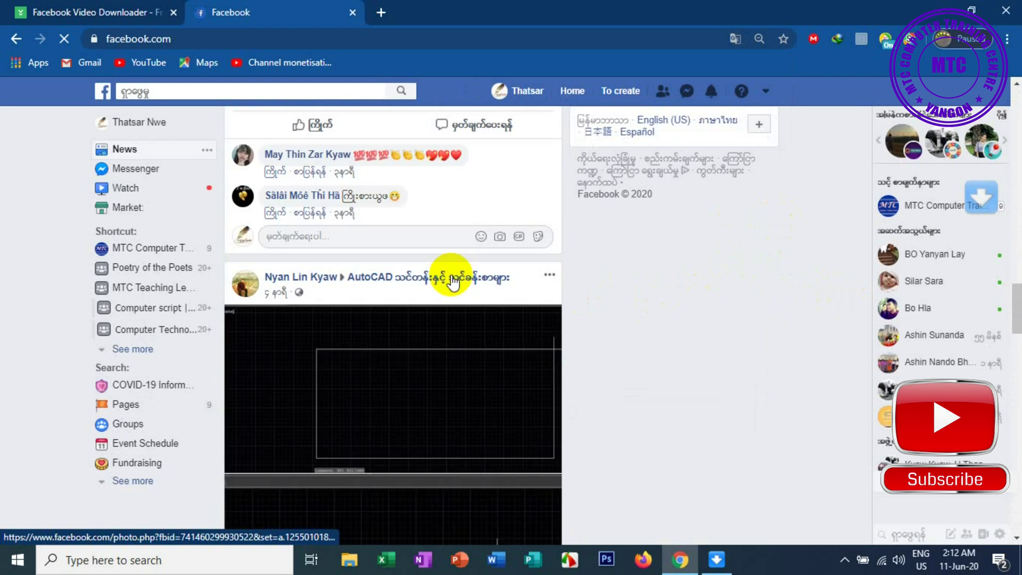
pyautogui.scroll(-15, 453, 282)
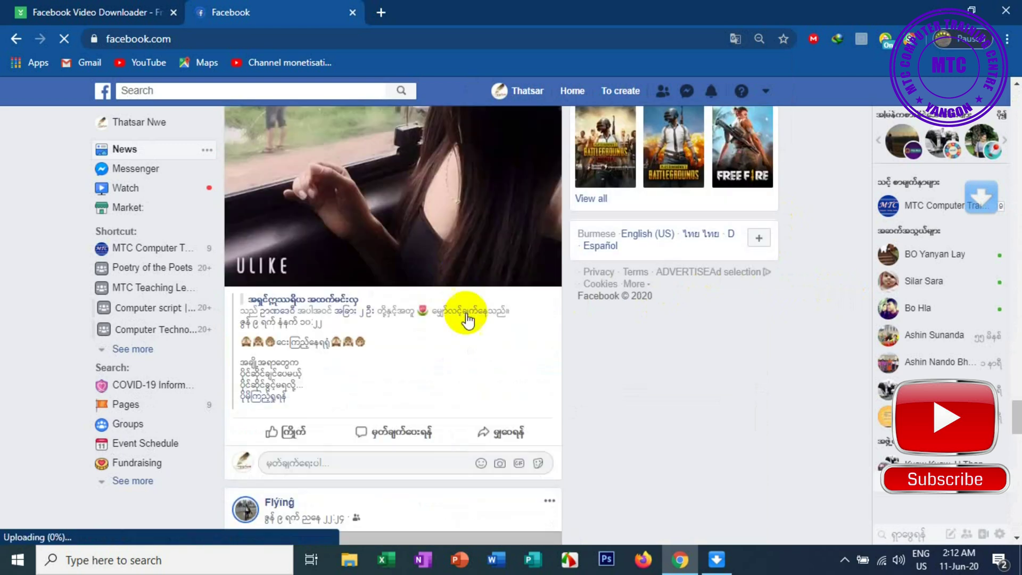
pyautogui.scroll(-3, 469, 306)
pyautogui.scroll(-10, 468, 306)
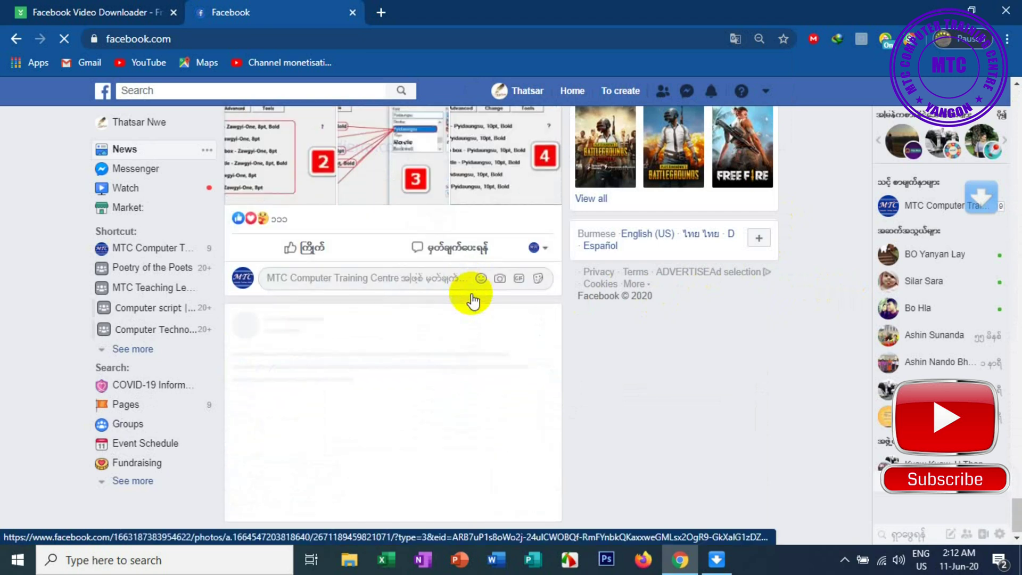
pyautogui.scroll(-12, 474, 299)
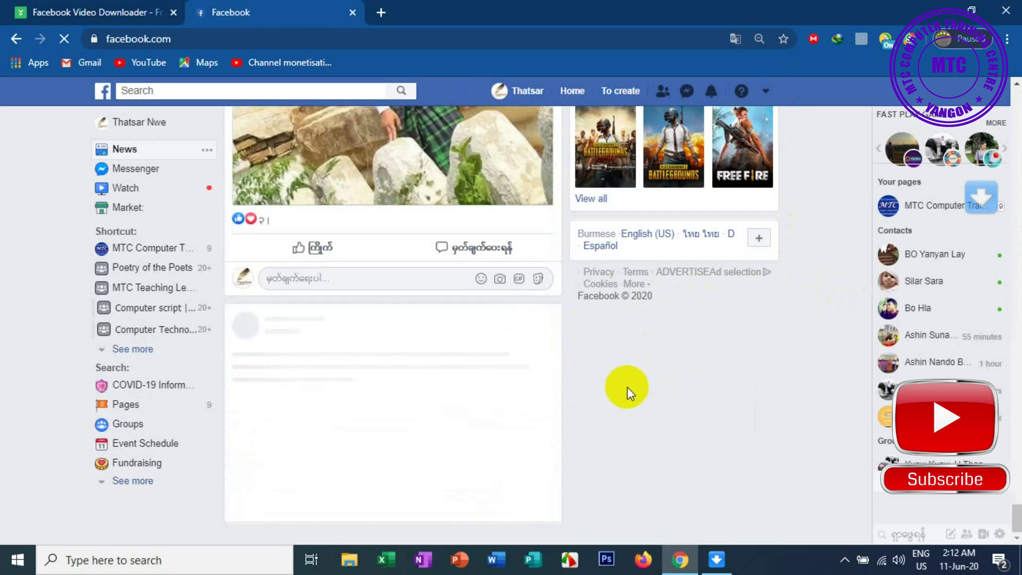
pyautogui.scroll(-5, 627, 387)
pyautogui.scroll(-10, 628, 384)
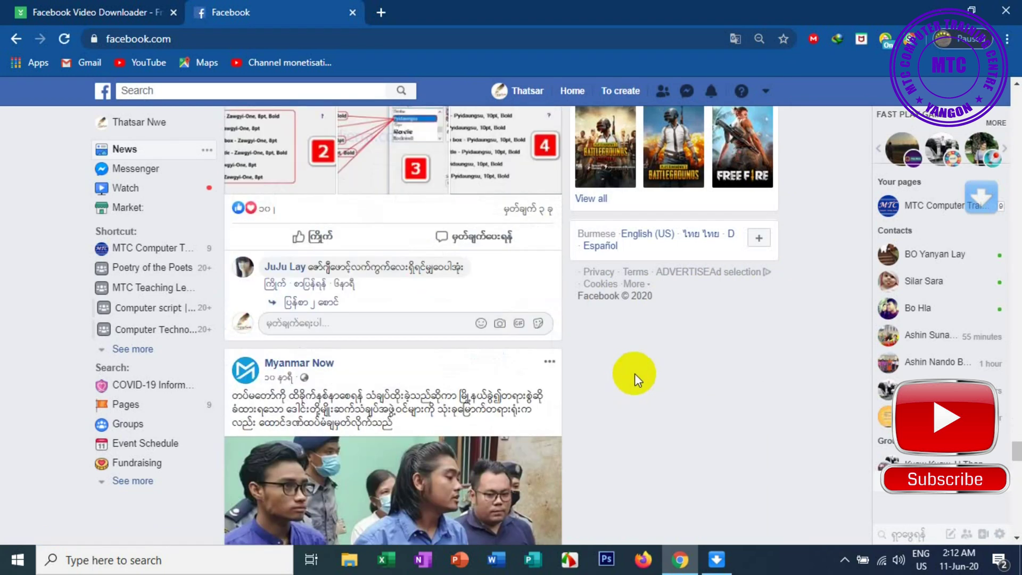
pyautogui.scroll(-15, 635, 373)
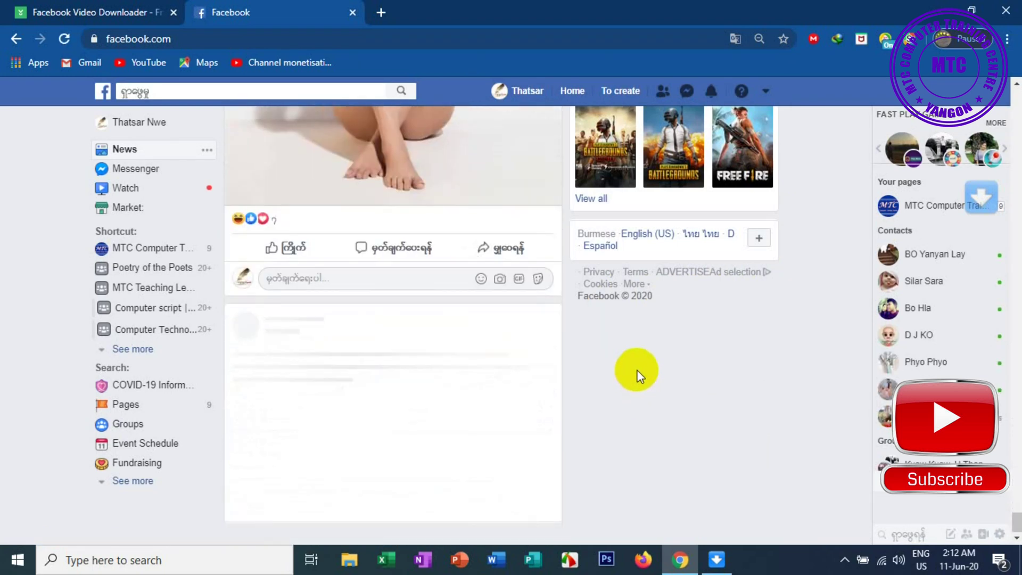
pyautogui.scroll(-15, 633, 378)
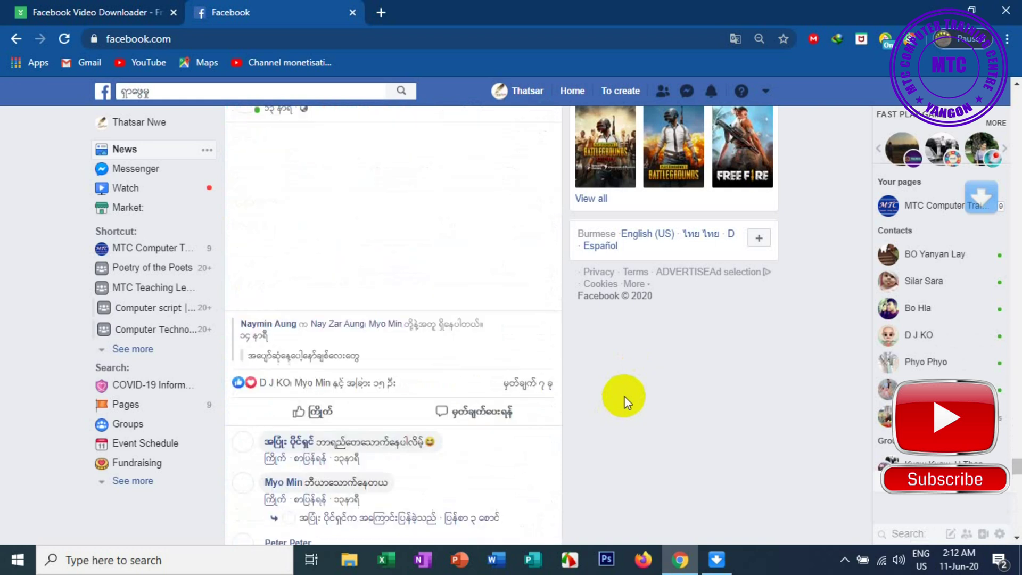
pyautogui.scroll(-10, 627, 394)
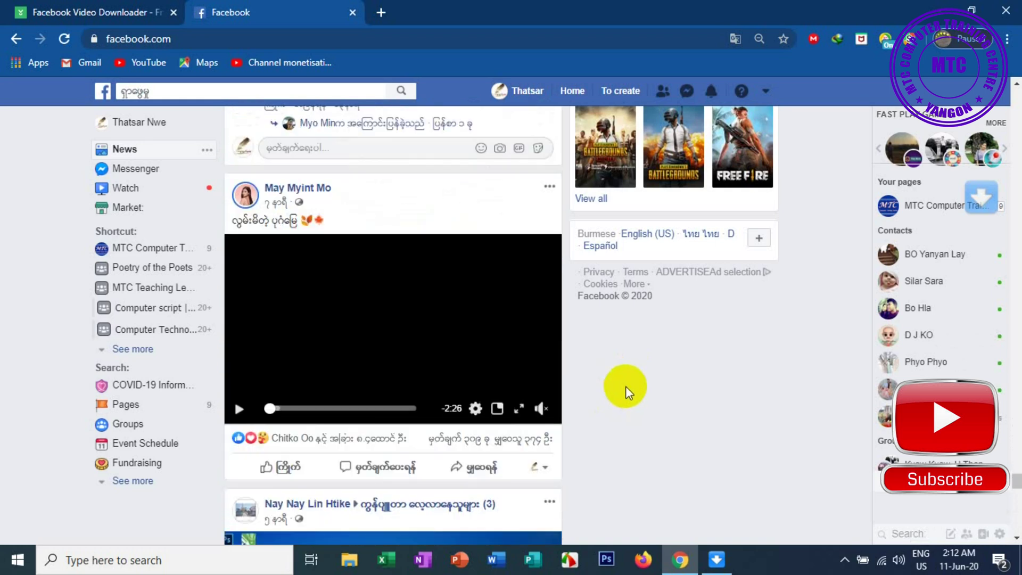
pyautogui.scroll(2, 625, 385)
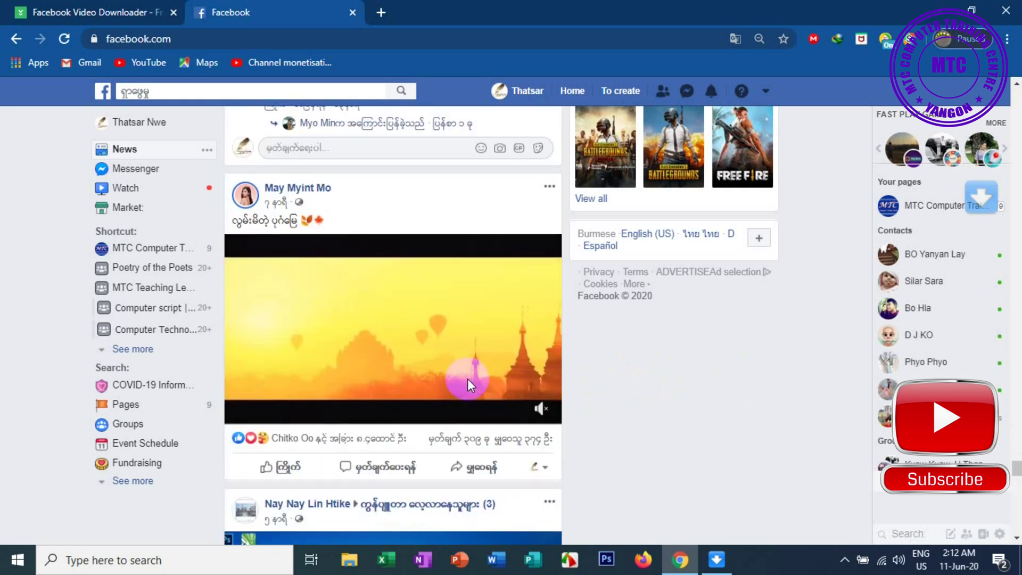
# Step: Open the "Missing Pagan Land" video from the feed on its own page and pause its playback
pyautogui.click(319, 260)
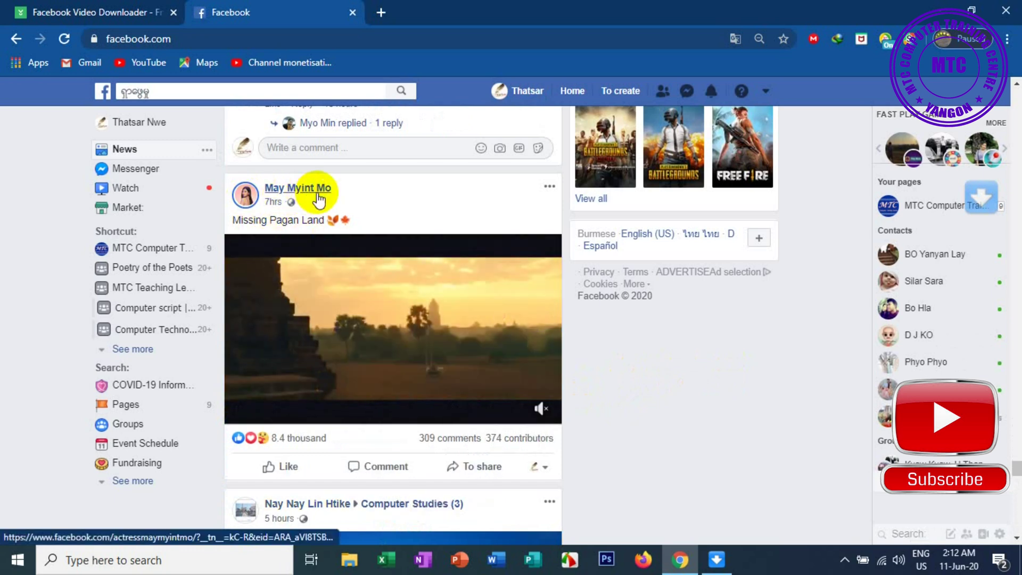
pyautogui.click(439, 349)
pyautogui.scroll(-2, 415, 330)
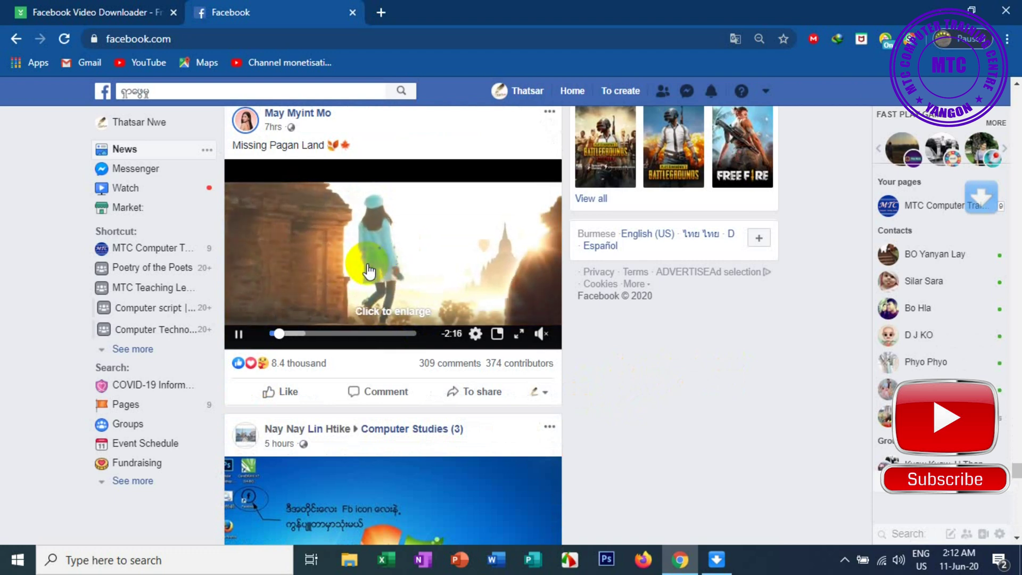
pyautogui.click(367, 270)
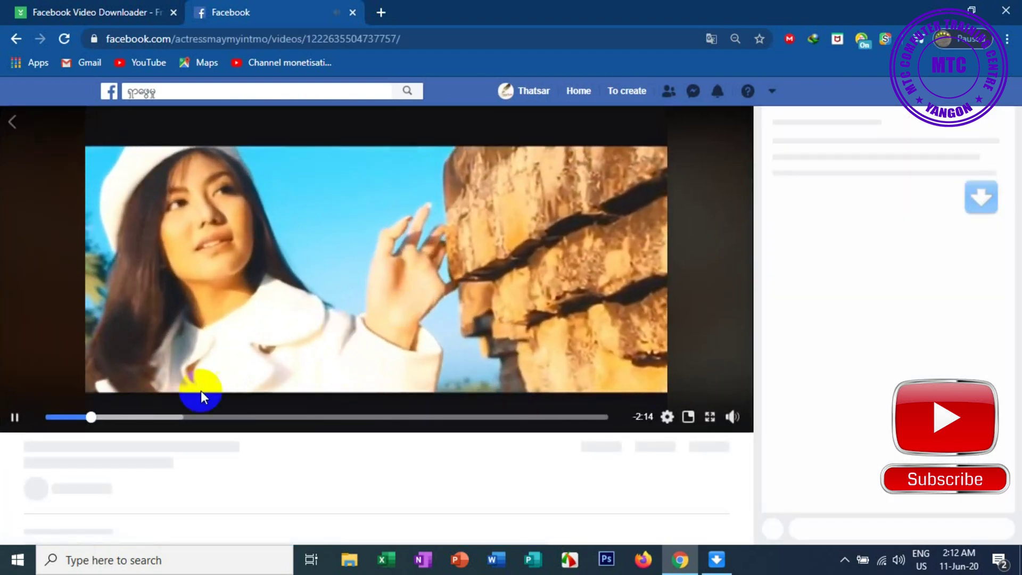
pyautogui.click(15, 417)
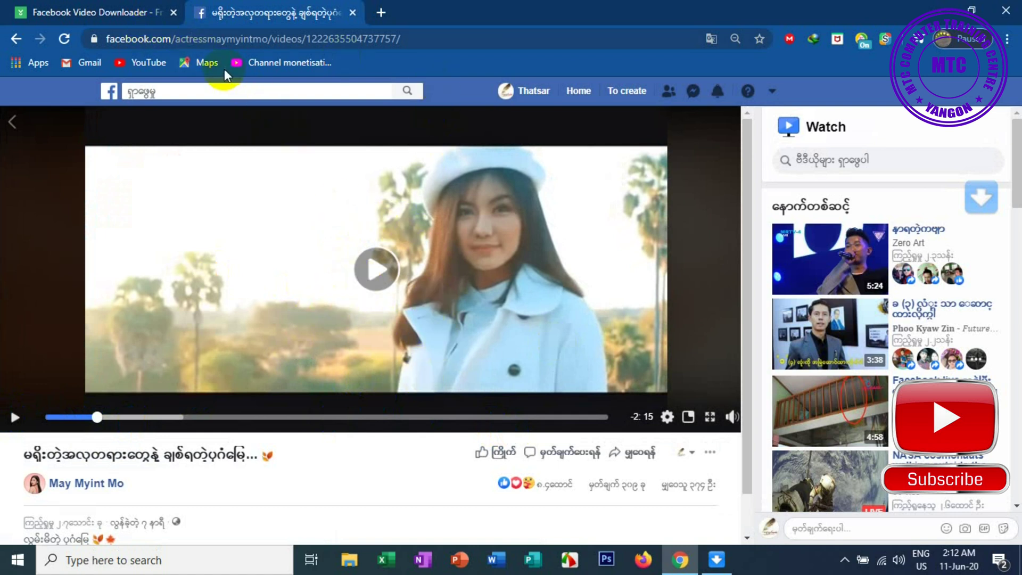
# Step: Copy the full web address of the opened Facebook video, keeping the video paused
pyautogui.click(192, 40)
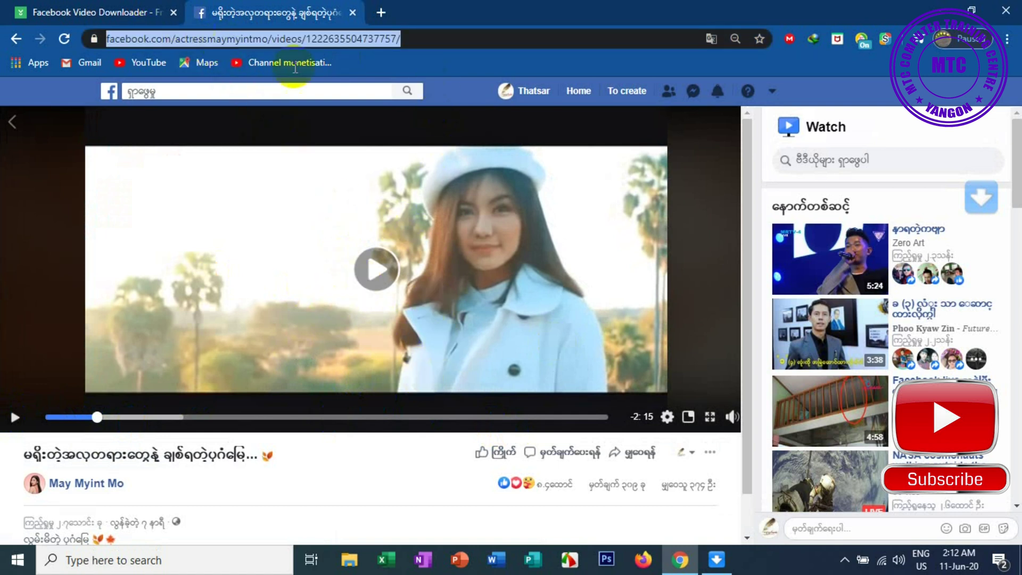
pyautogui.click(221, 221)
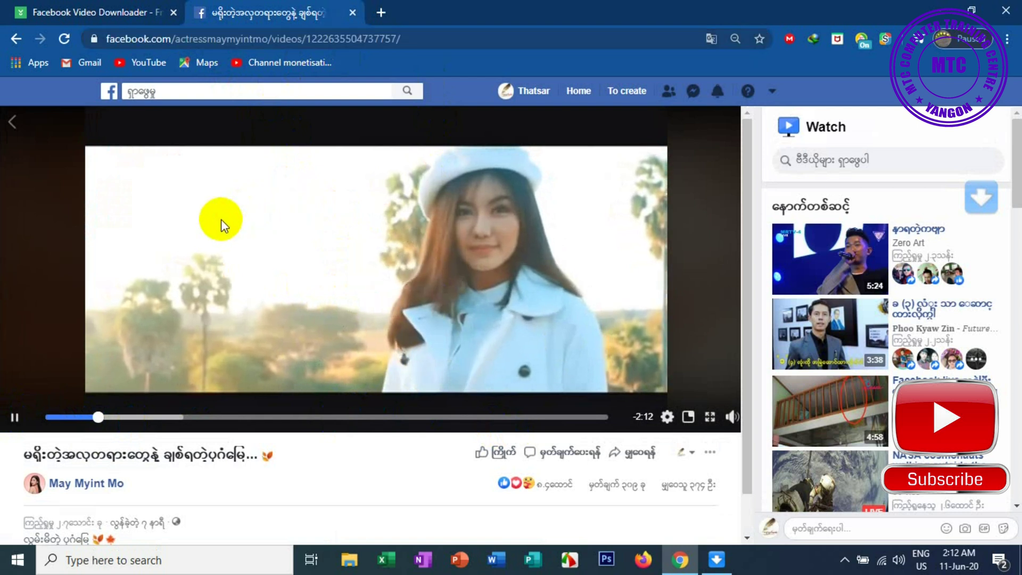
pyautogui.click(234, 42)
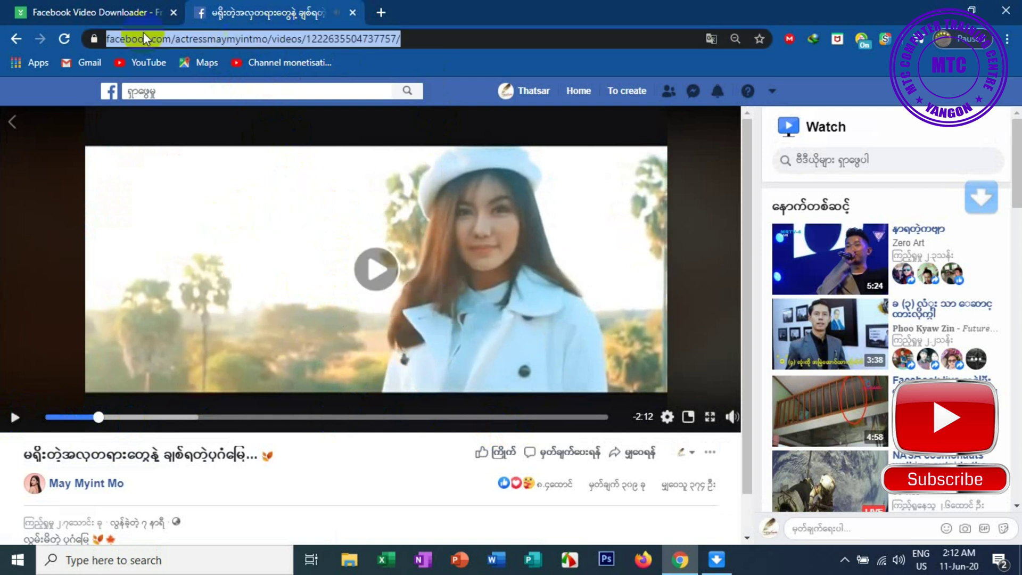
pyautogui.rightClick(224, 37)
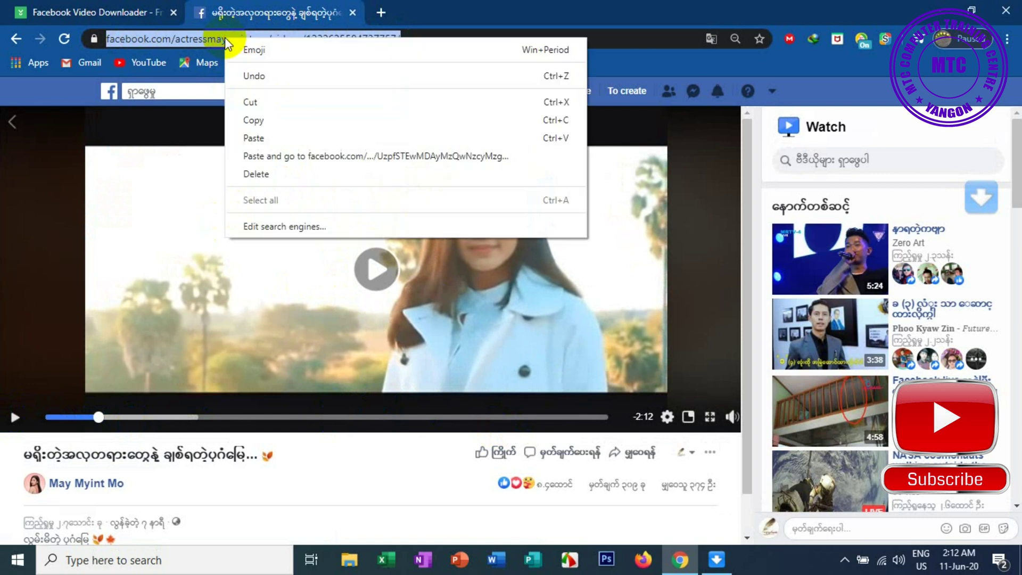
pyautogui.click(261, 119)
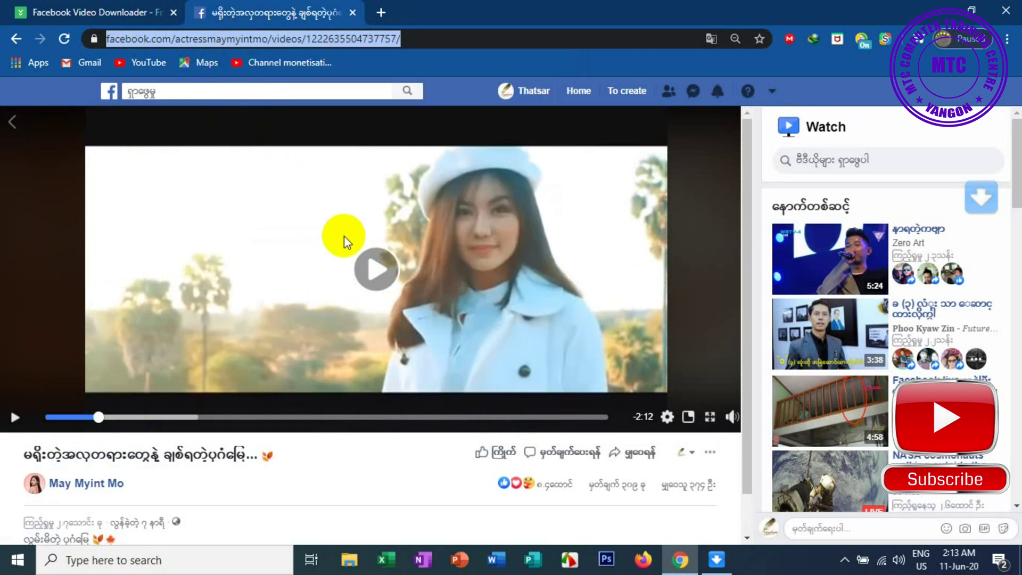
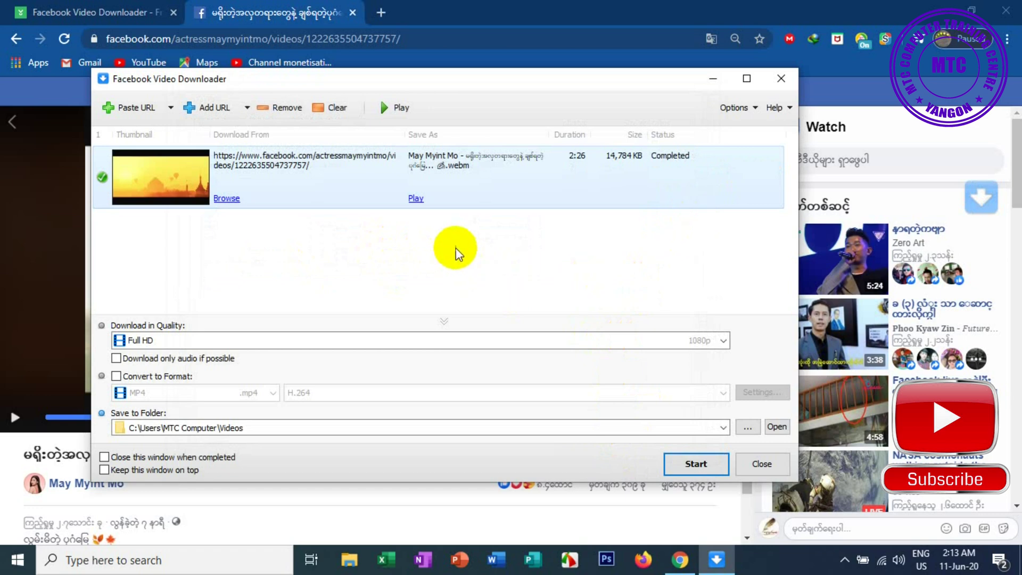
# Step: Reposition the Facebook Video Downloader window and set its save folder to Desktop
pyautogui.moveTo(392, 80); pyautogui.dragTo(365, 67)
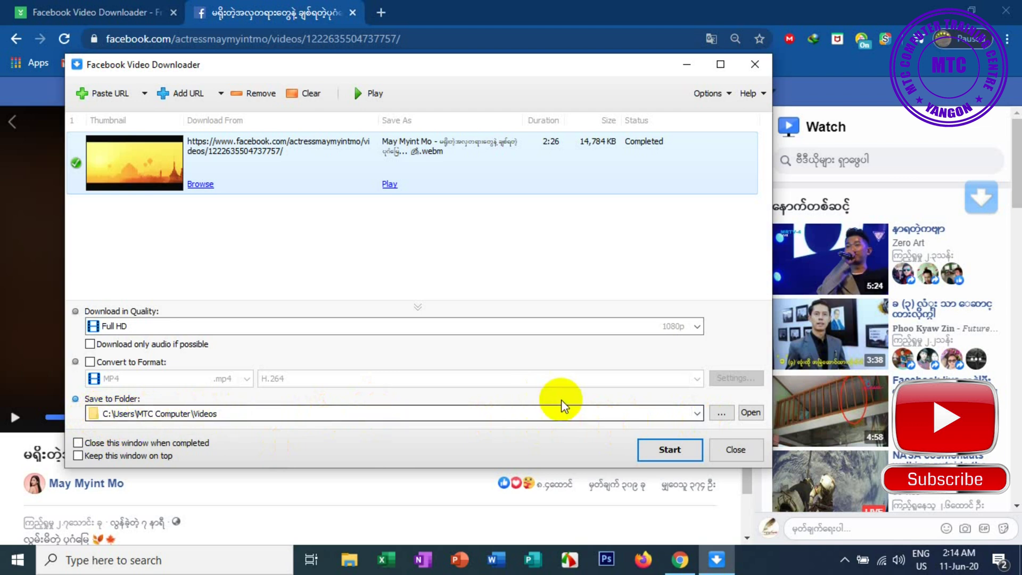
pyautogui.click(721, 415)
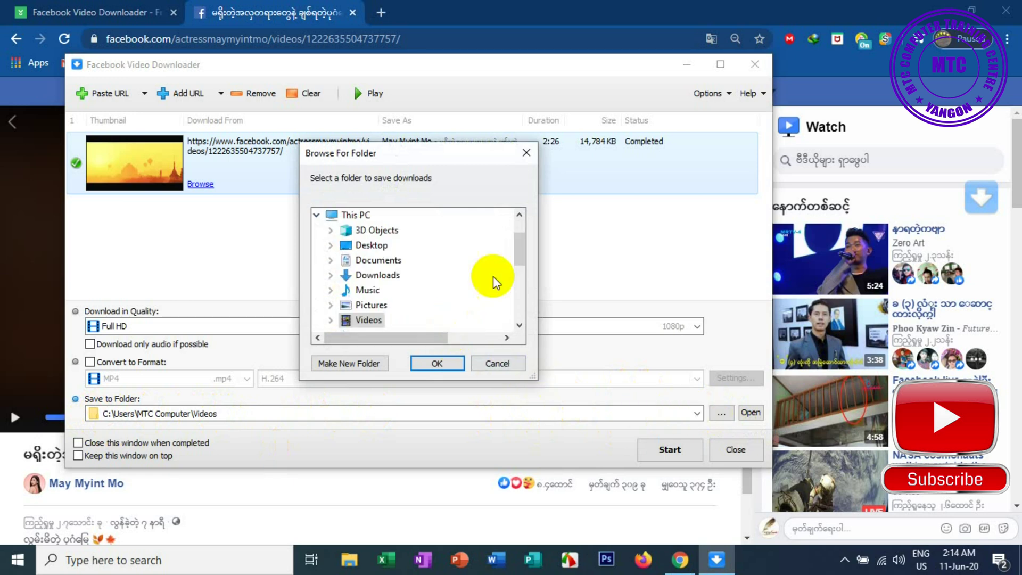
pyautogui.doubleClick(370, 245)
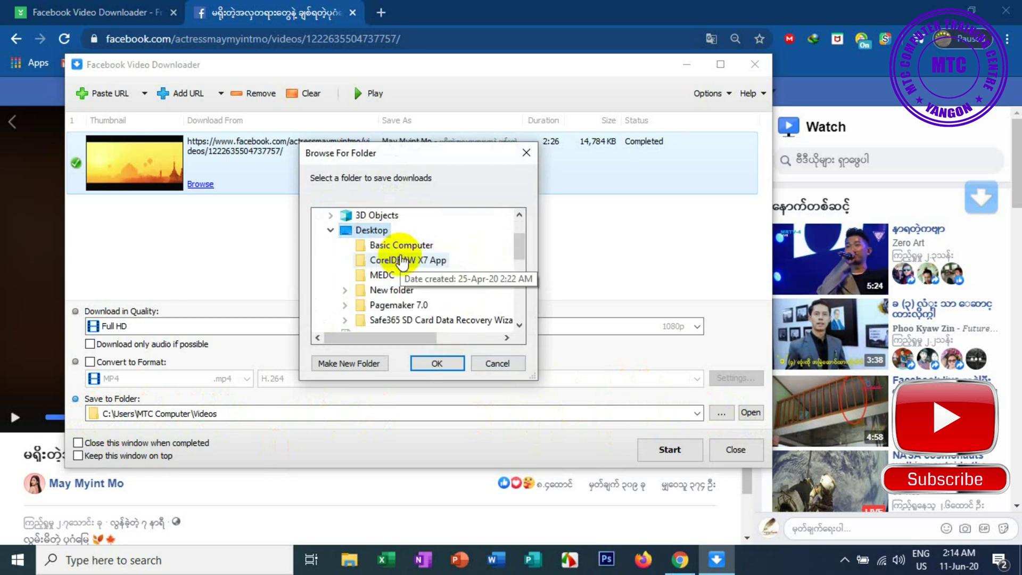
pyautogui.click(434, 365)
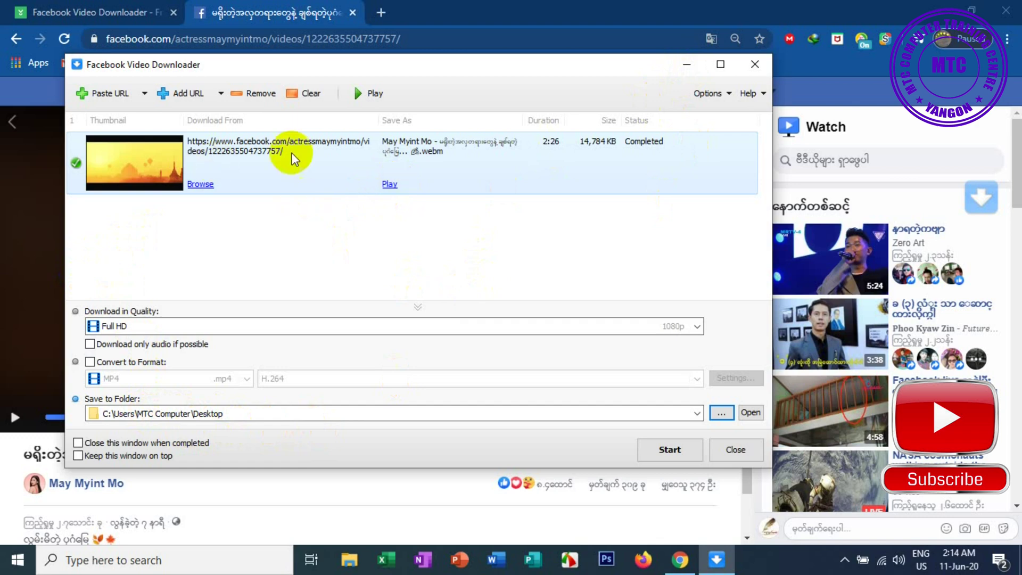
# Step: Play the completed download briefly to check it, pause it, and close the player window
pyautogui.click(387, 183)
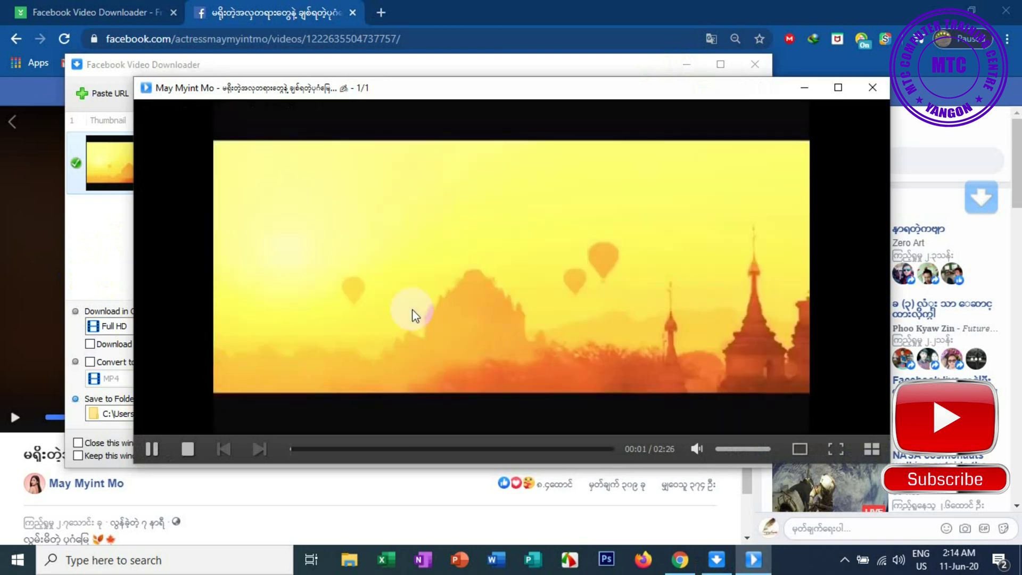
pyautogui.click(151, 448)
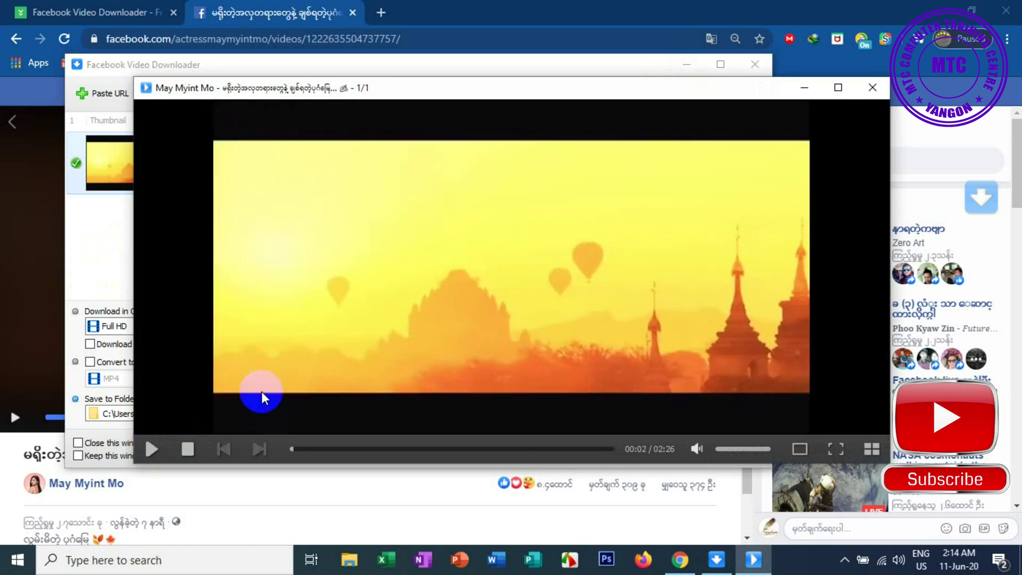
pyautogui.moveTo(481, 94); pyautogui.dragTo(427, 129)
pyautogui.click(820, 124)
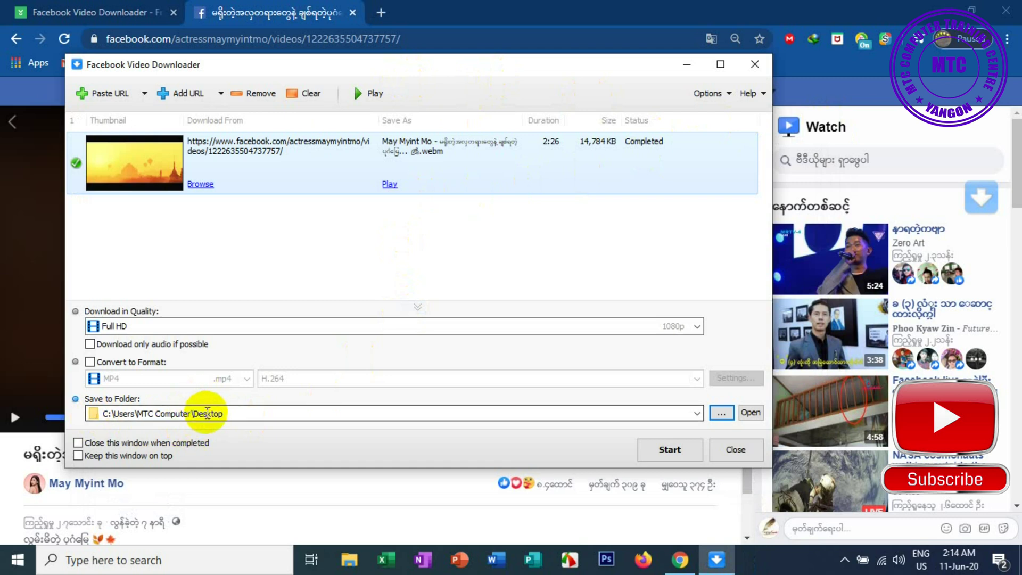
# Step: Return to the Facebook news feed, open the live-concert video shared from the Ex page on its own page, and pause its playback
pyautogui.click(283, 17)
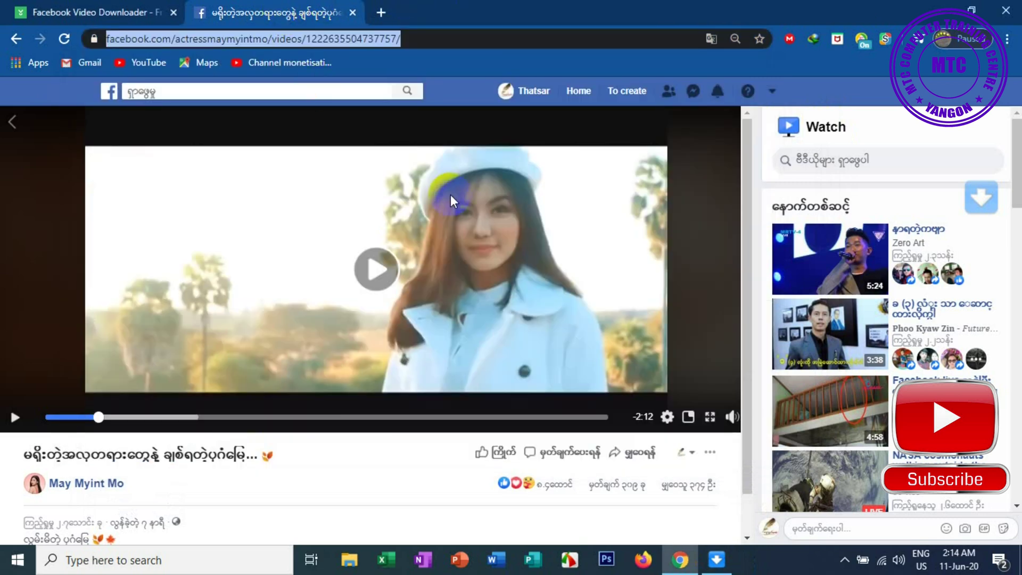
pyautogui.click(21, 133)
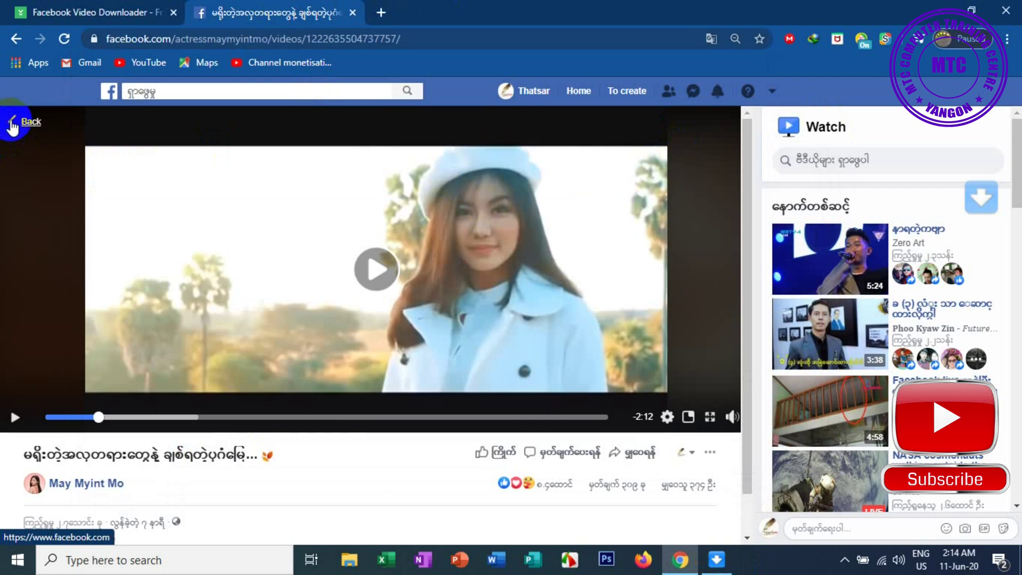
pyautogui.scroll(-15, 582, 234)
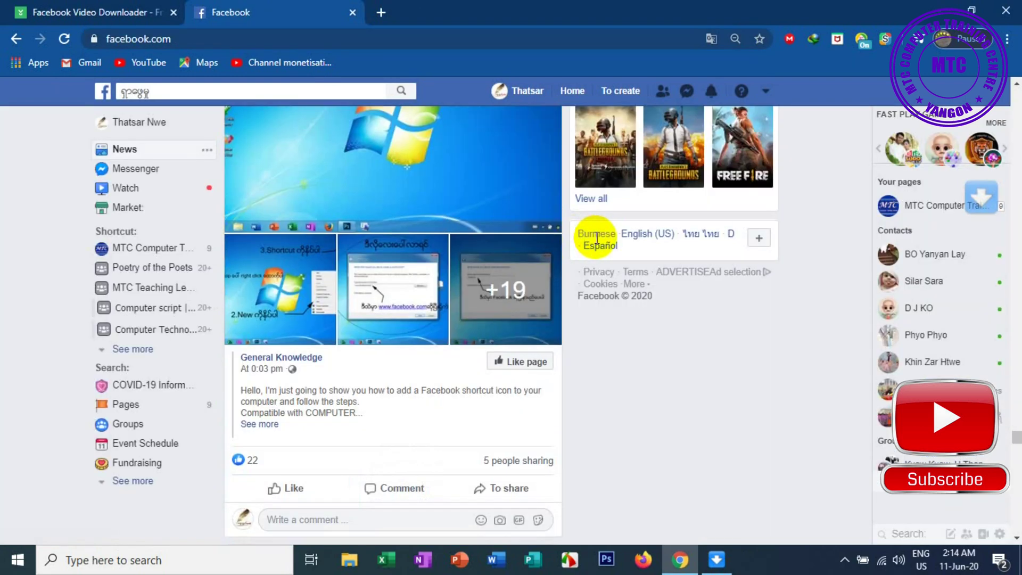
pyautogui.scroll(-12, 597, 234)
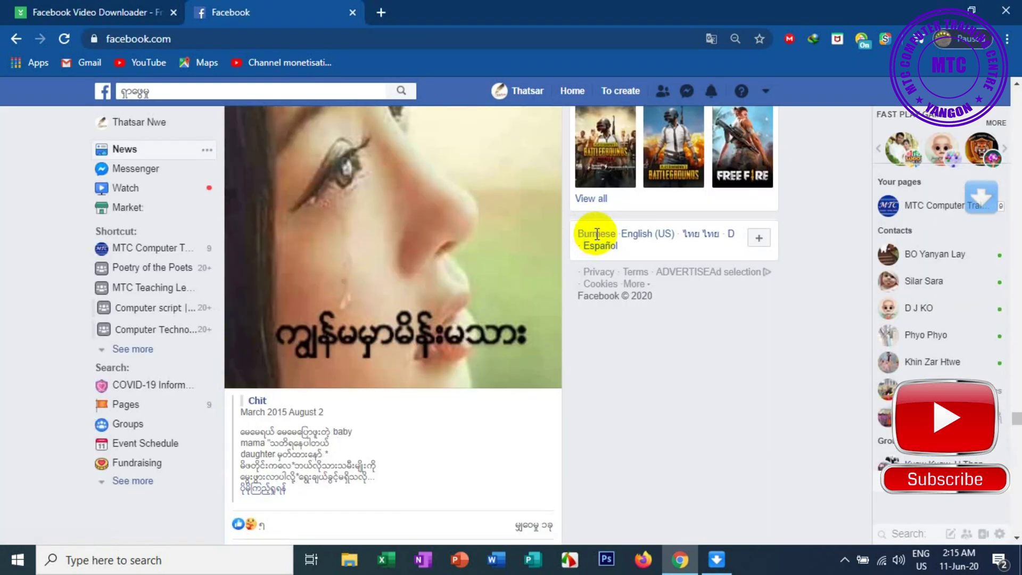
pyautogui.scroll(-10, 597, 235)
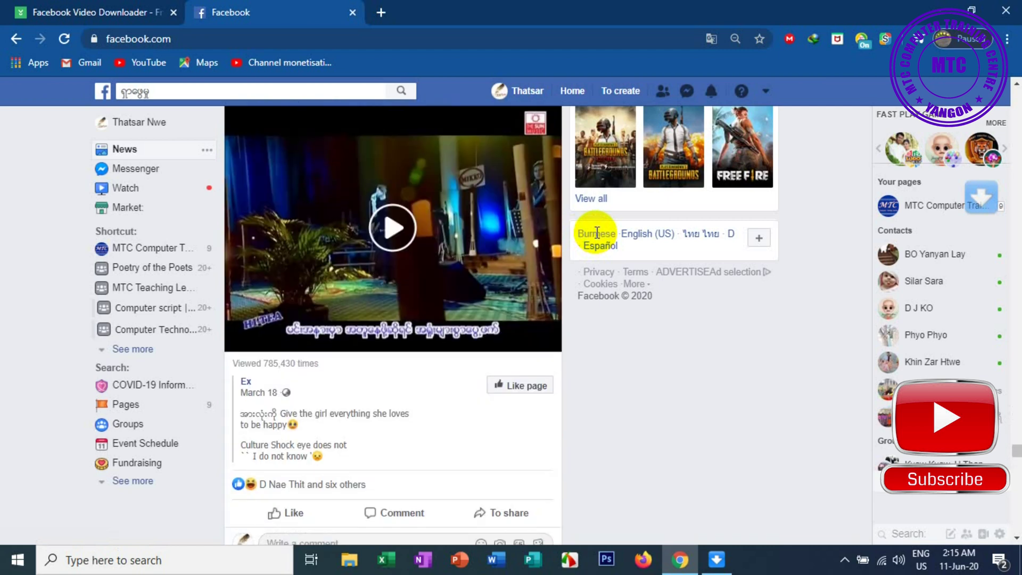
pyautogui.scroll(2, 588, 298)
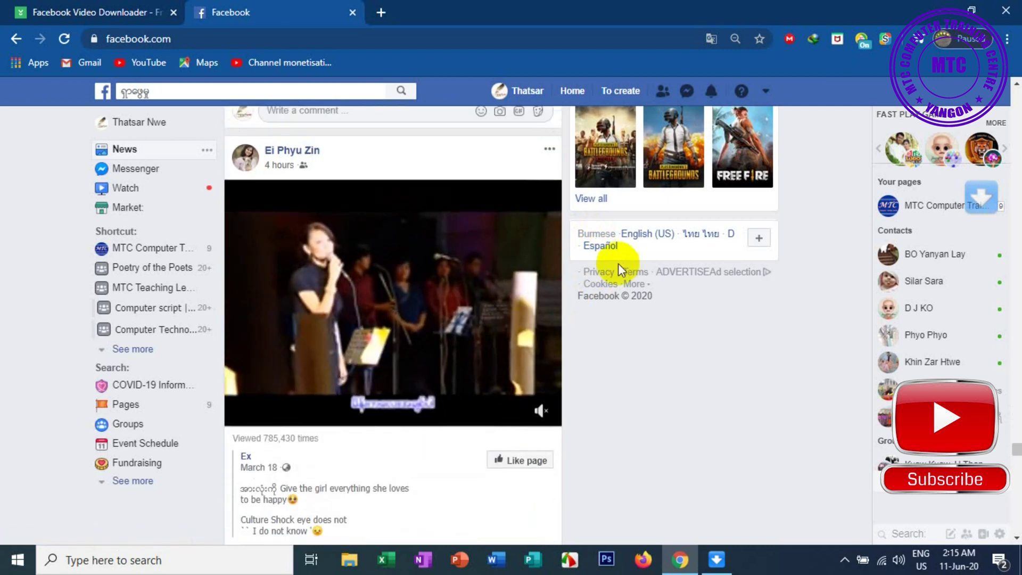
pyautogui.scroll(-3, 598, 262)
pyautogui.click(388, 212)
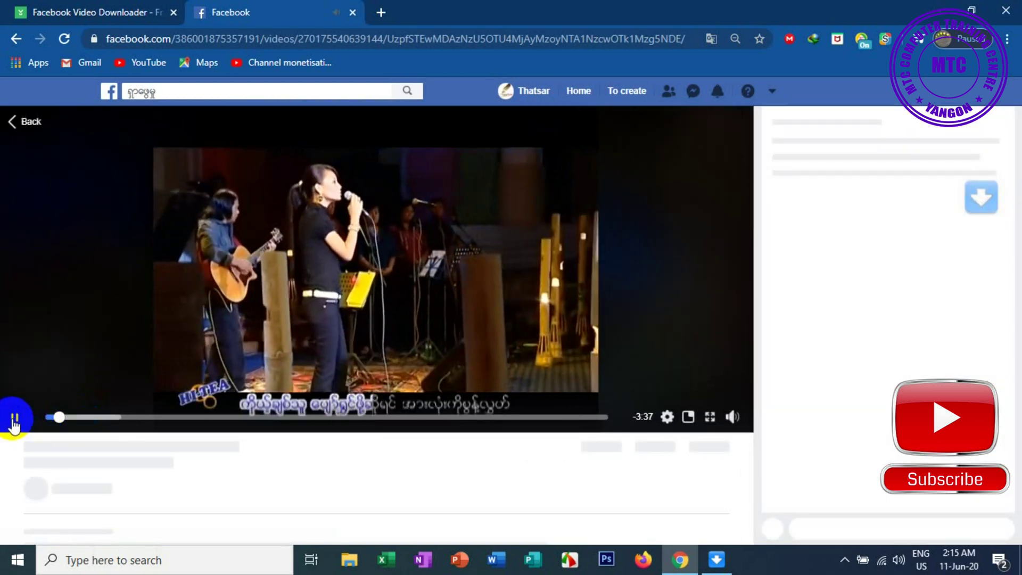
pyautogui.click(14, 418)
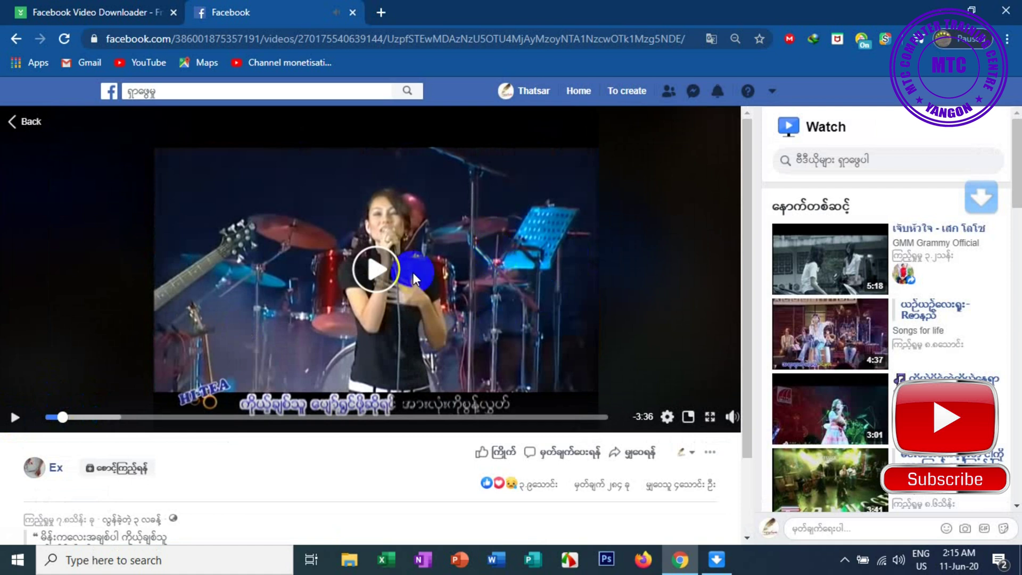
# Step: Copy the full web address of the opened live-concert video
pyautogui.click(262, 40)
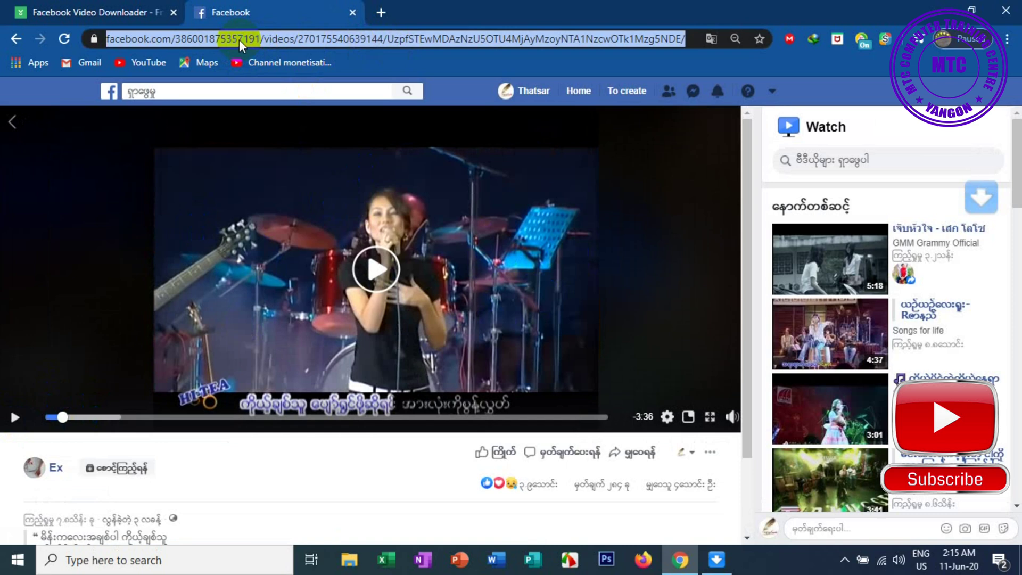
pyautogui.rightClick(238, 39)
pyautogui.click(281, 123)
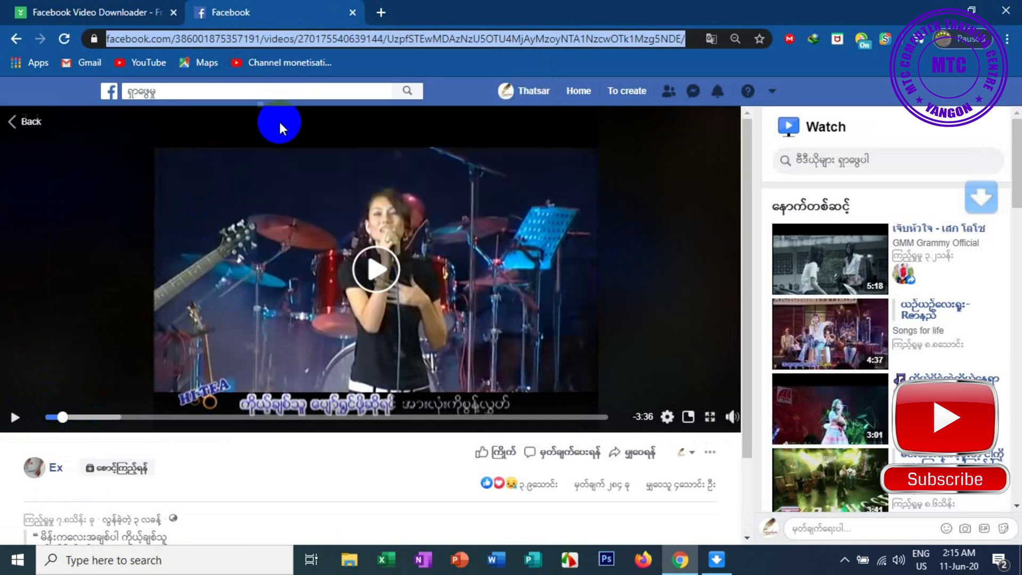
# Step: Switch to Facebook Video Downloader, add the copied address as a new download, and download it in the mp4 video format
pyautogui.click(715, 571)
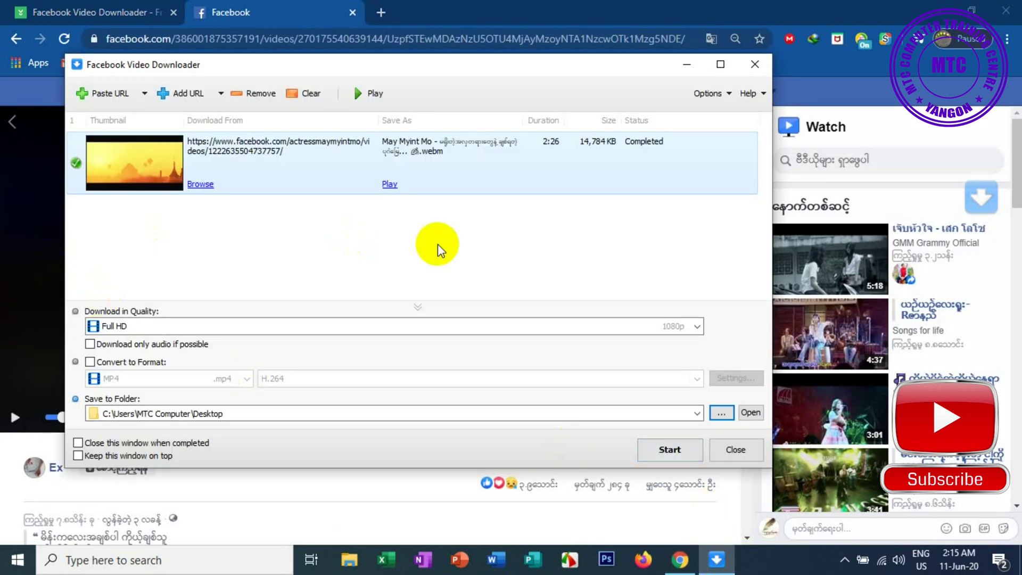
pyautogui.click(183, 97)
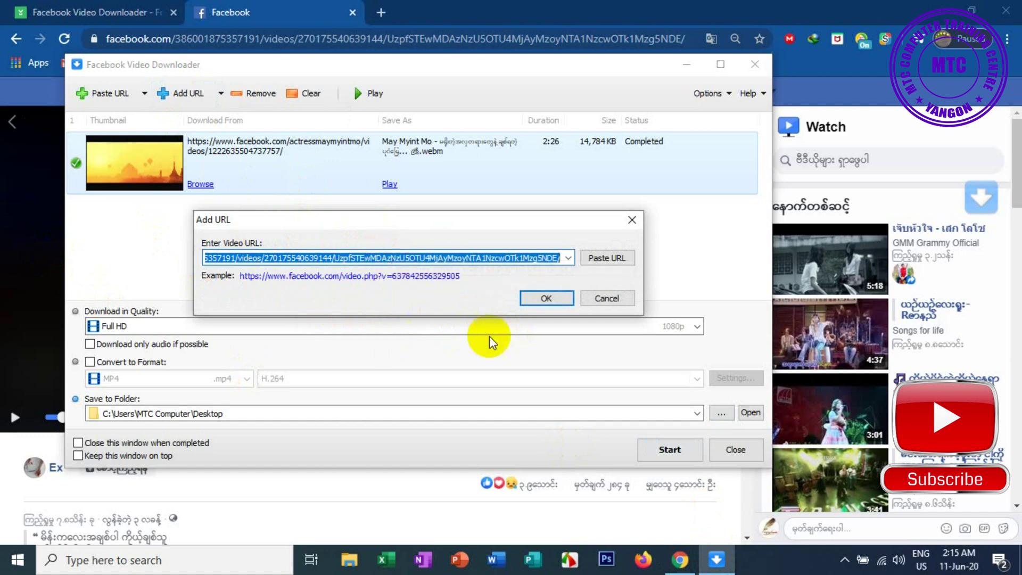
pyautogui.click(547, 299)
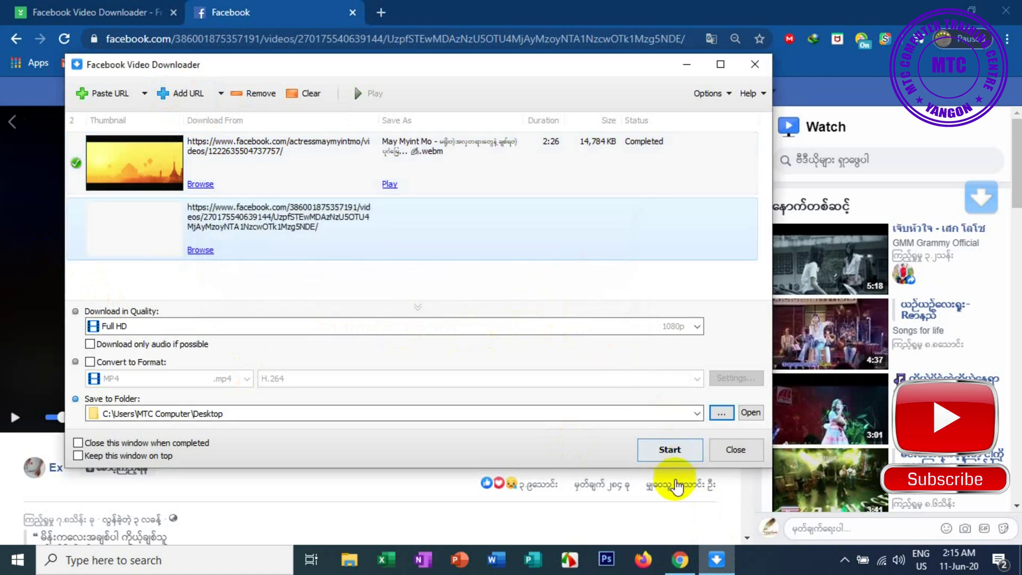
pyautogui.click(665, 451)
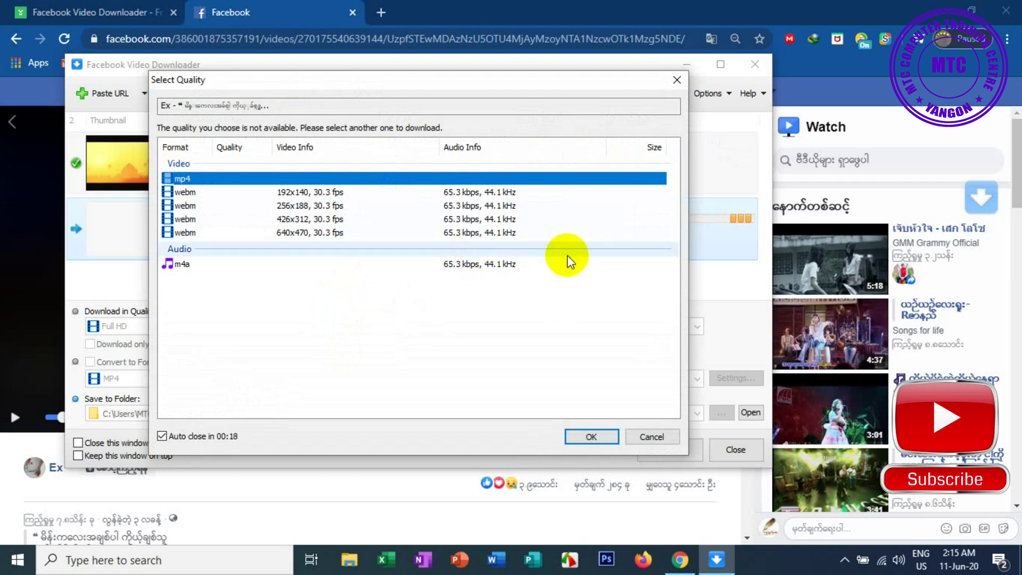
pyautogui.click(576, 436)
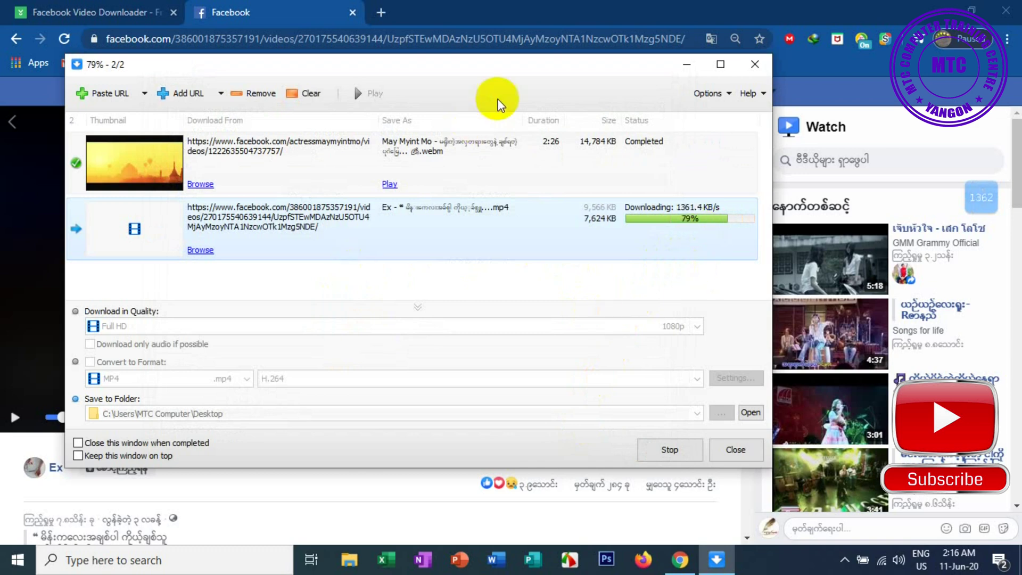
# Step: Reposition and close the Facebook Video Downloader window, and minimise the browser to show the desktop
pyautogui.moveTo(412, 67); pyautogui.dragTo(486, 58)
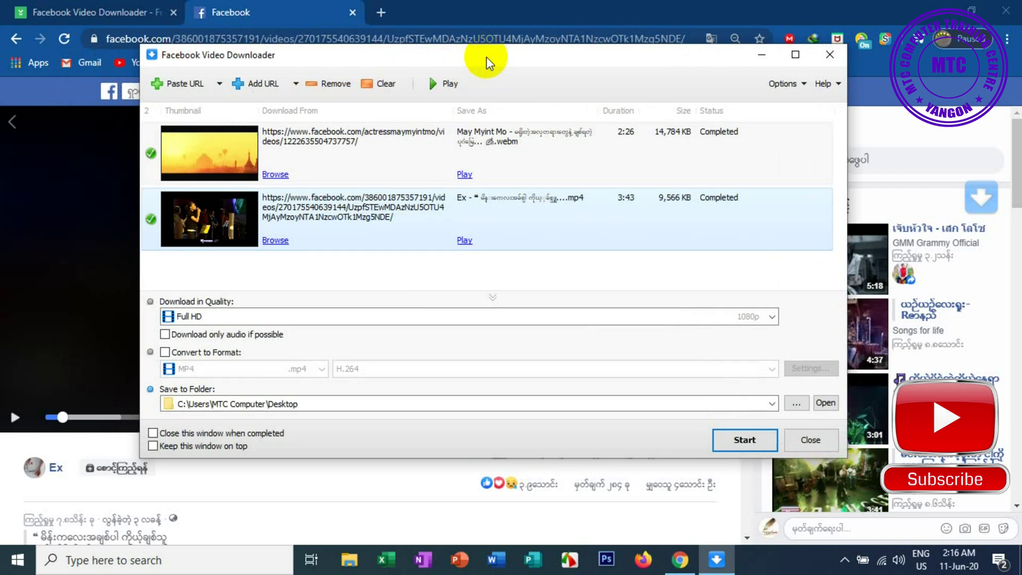
pyautogui.moveTo(458, 58); pyautogui.dragTo(430, 63)
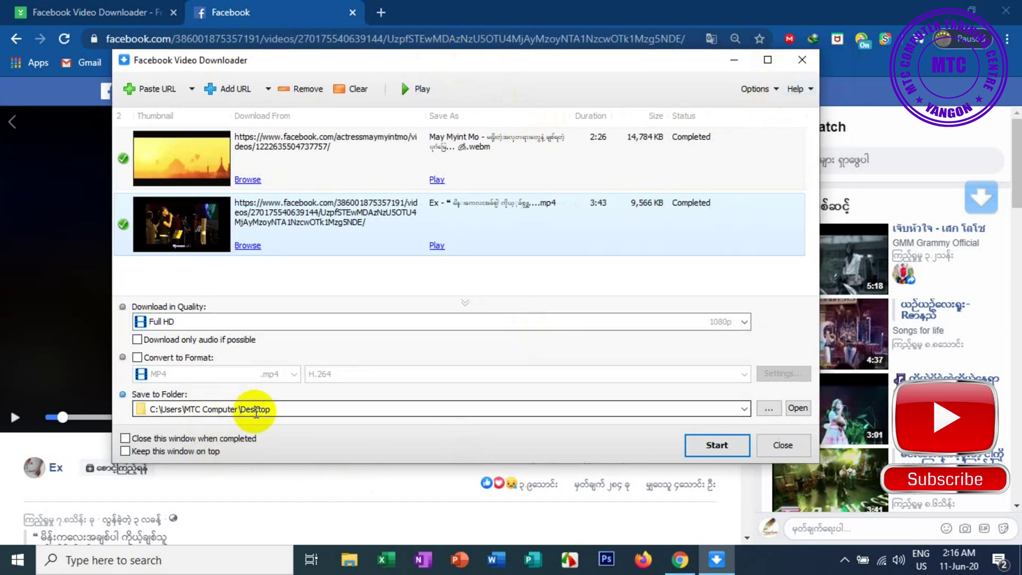
pyautogui.click(802, 60)
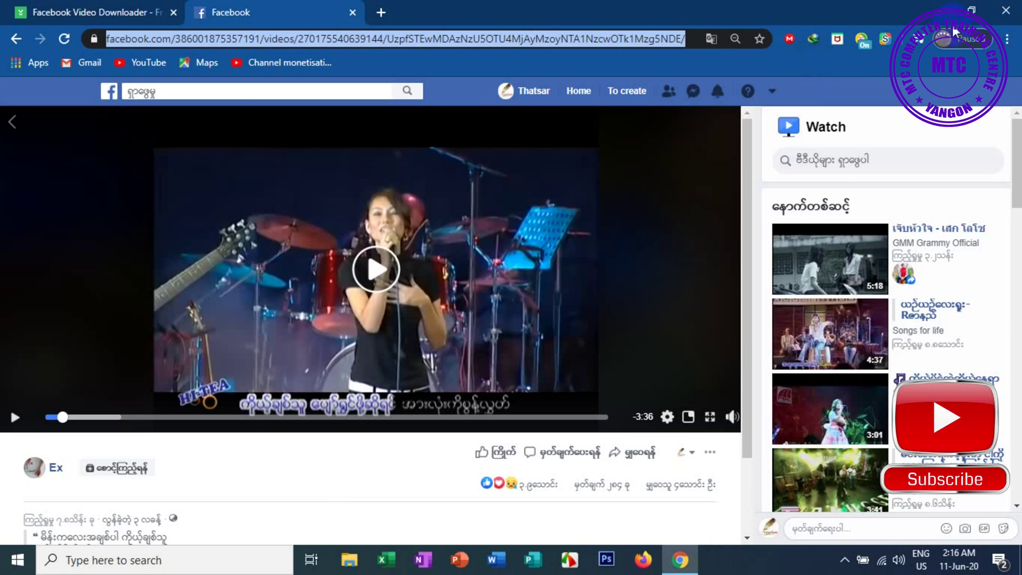
pyautogui.click(937, 11)
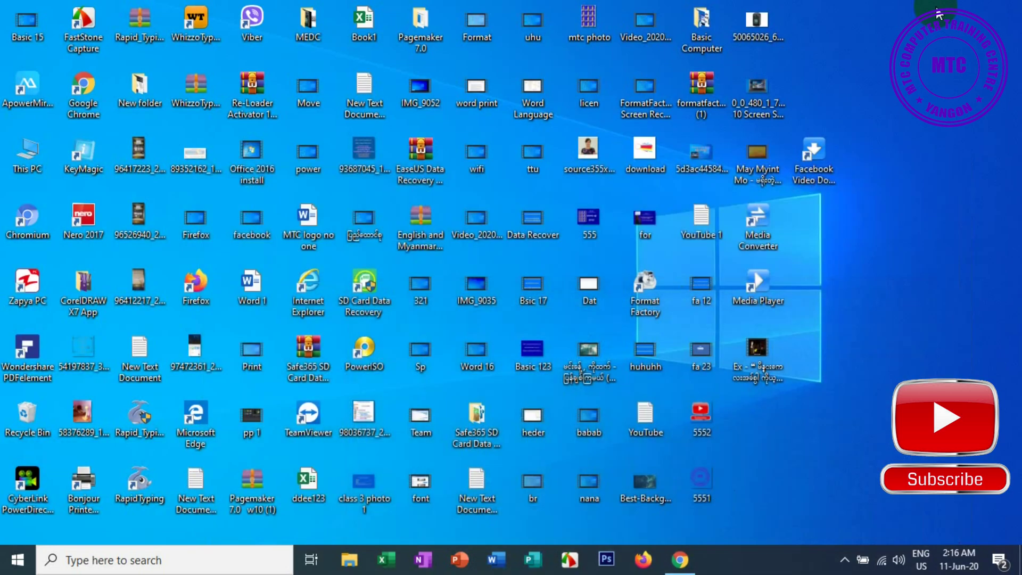
pyautogui.rightClick(905, 8)
pyautogui.click(960, 16)
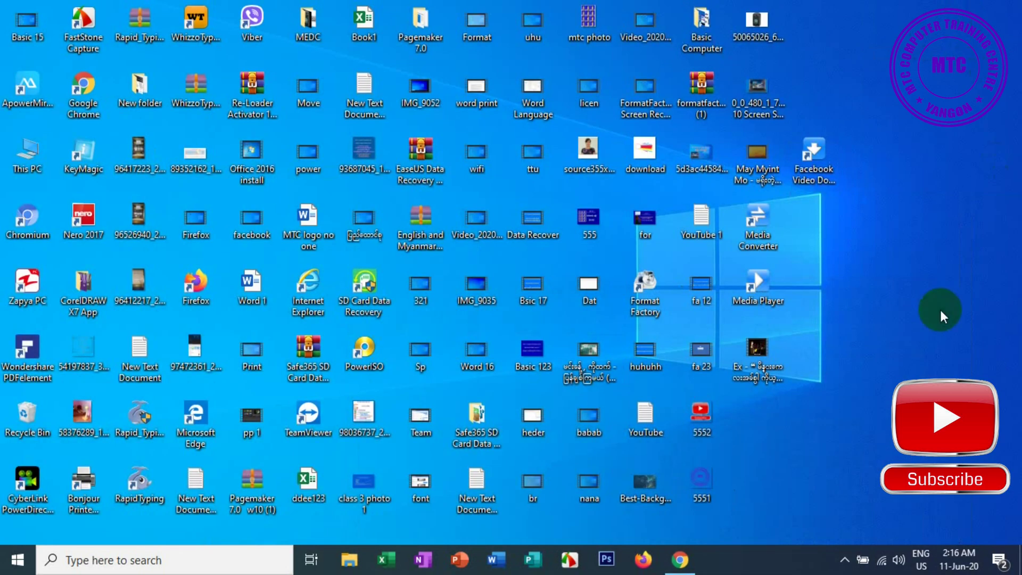
# Step: Move the downloaded Ex video file to the free desktop space beside it and open it with Movies & TV
pyautogui.moveTo(759, 349); pyautogui.dragTo(814, 346)
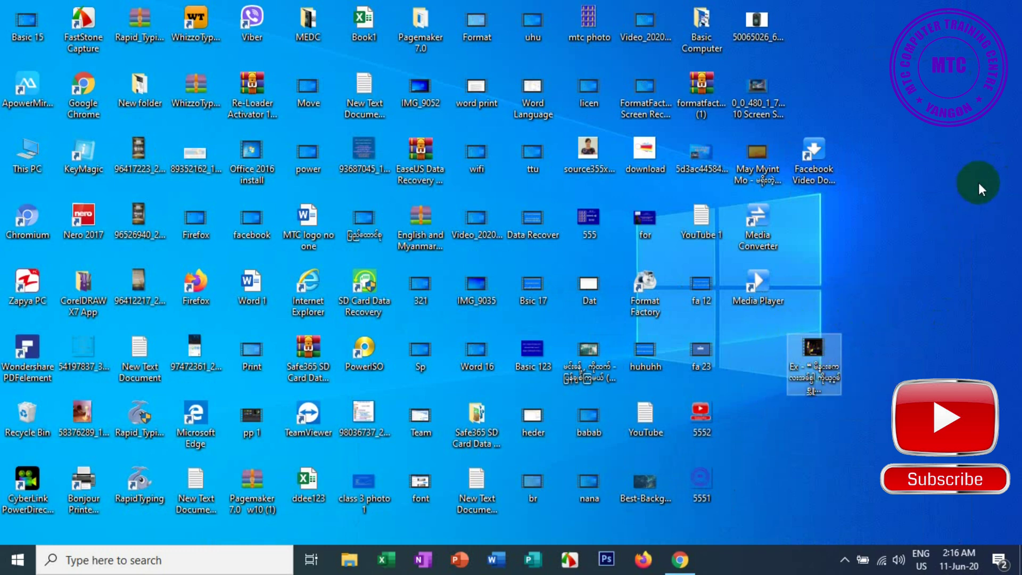
pyautogui.press('Return')
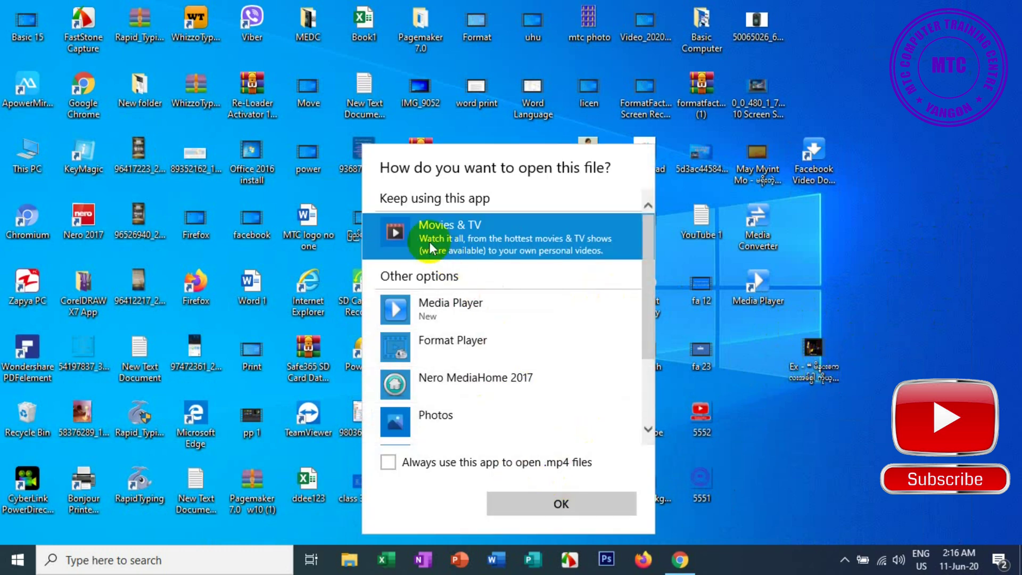
pyautogui.click(560, 505)
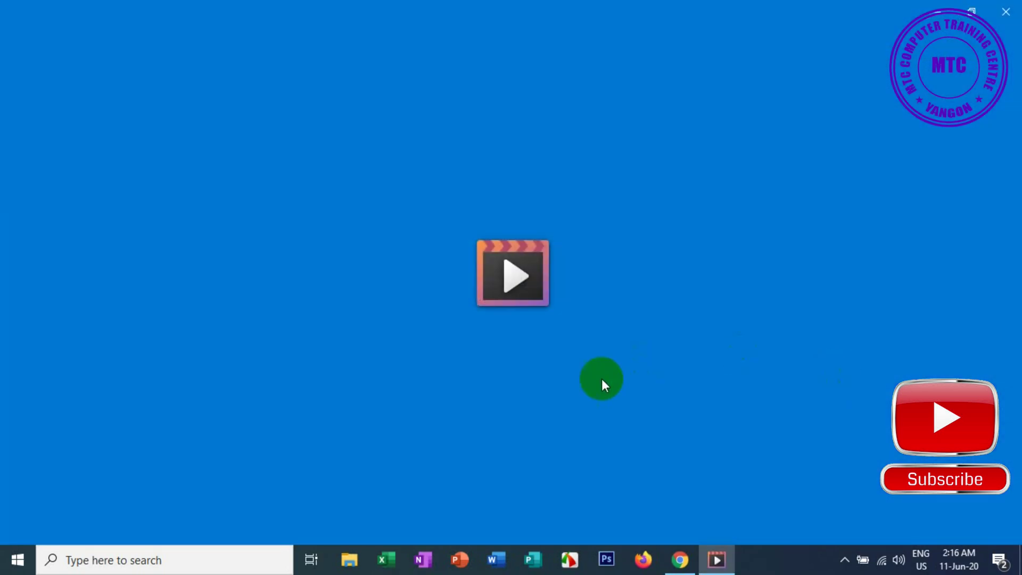